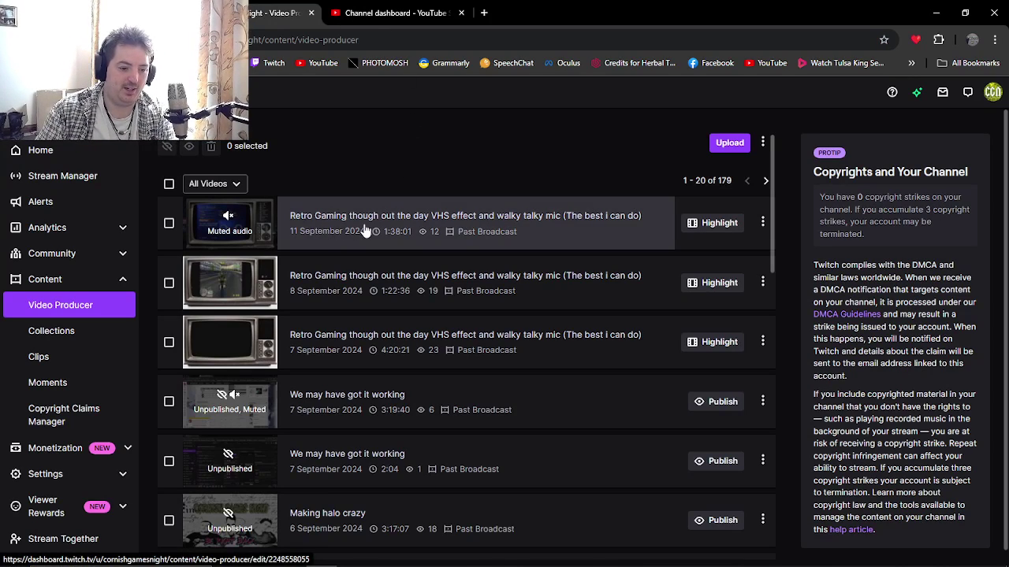
- Export the latest Twitch broadcast to YouTube as a public video titled 'More crazy Retro day'
left_click(762, 224)
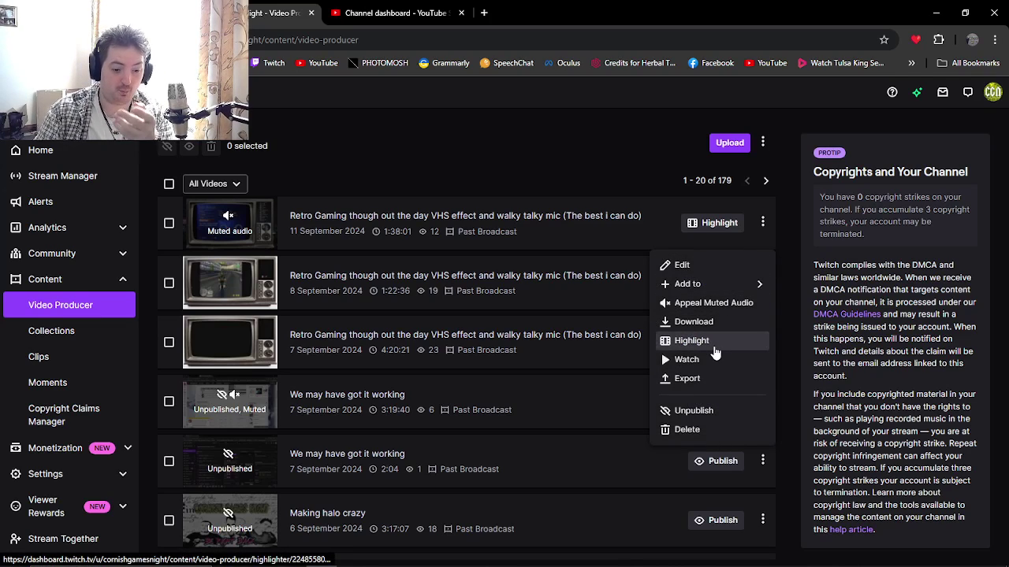
left_click(687, 378)
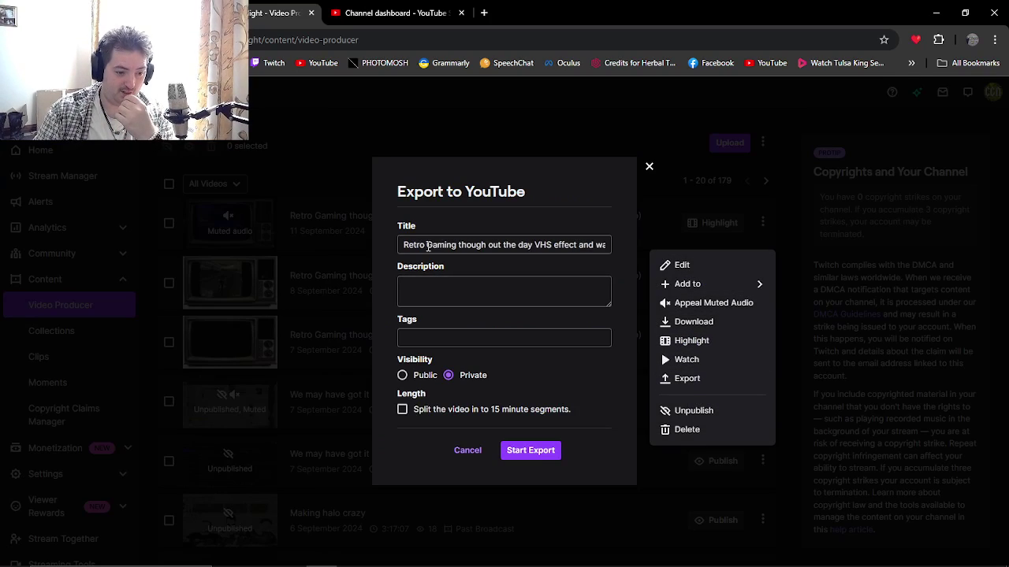
left_click(403, 244)
key("ctrl+a")
type("More crazy Retro")
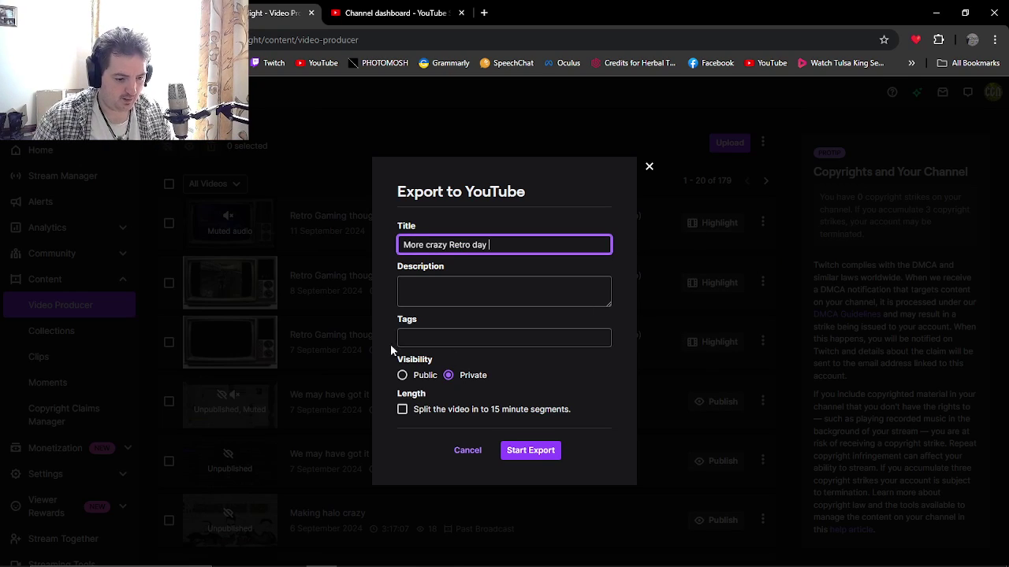
left_click(405, 376)
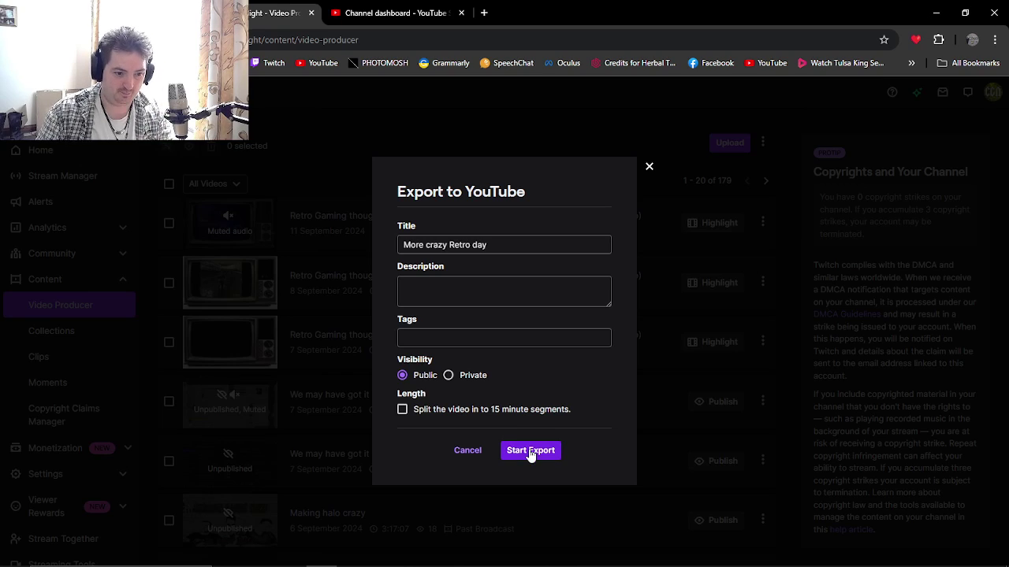
left_click(530, 450)
left_click(384, 16)
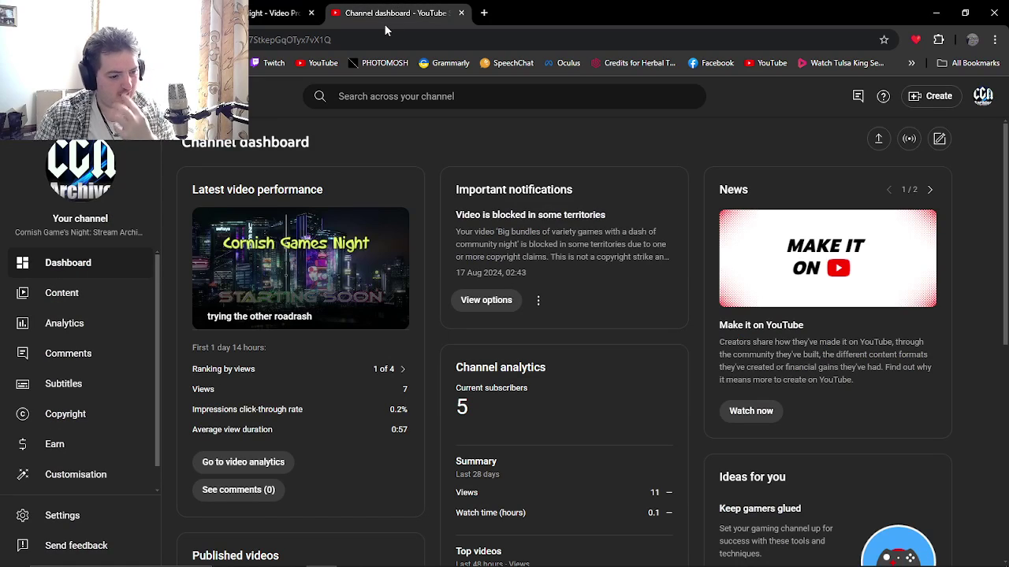
- Check the More crazy Retro day details, keep the auto-generated thumbnail, and play its watch page
left_click(109, 287)
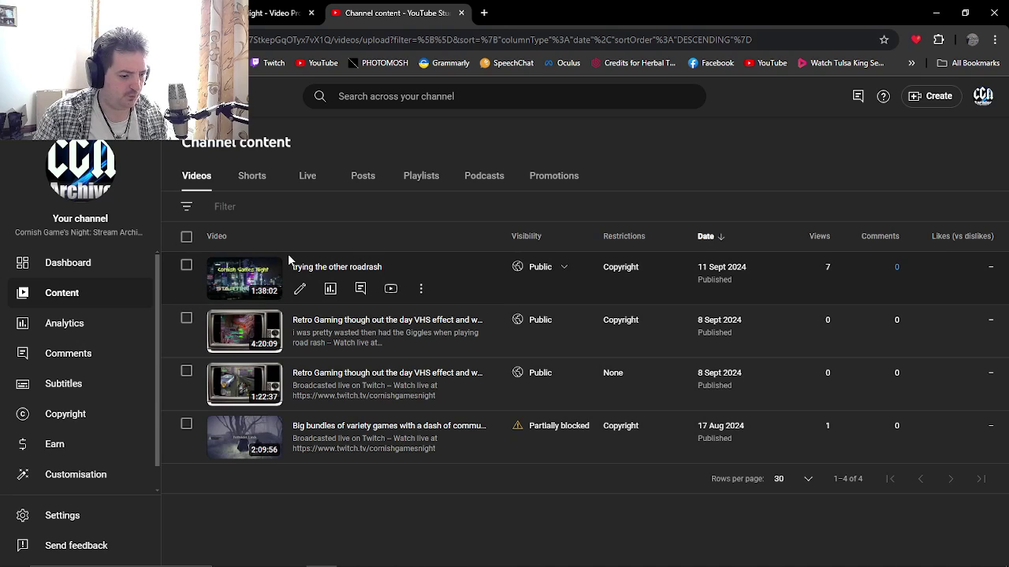
left_click(330, 555)
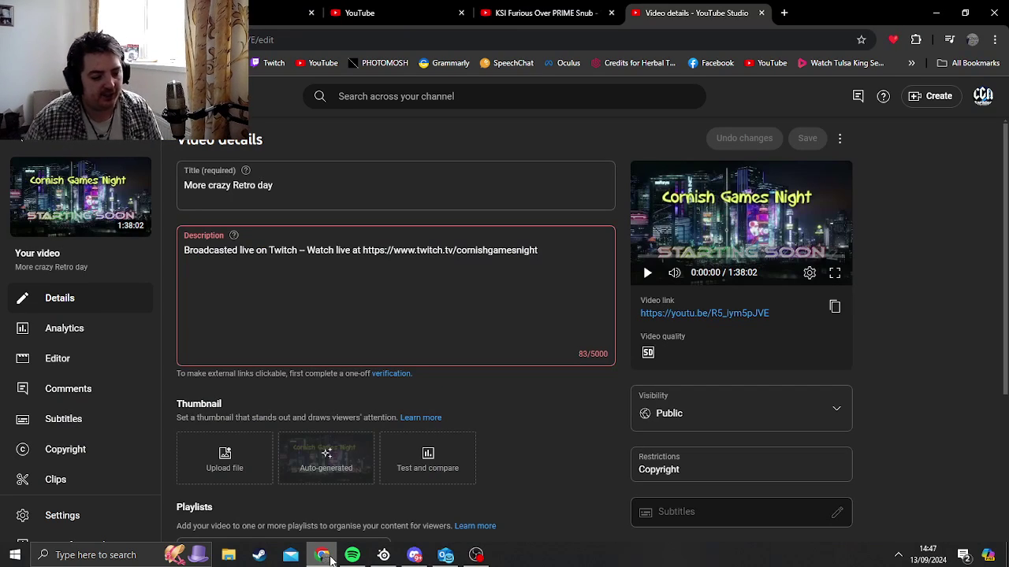
left_click(326, 461)
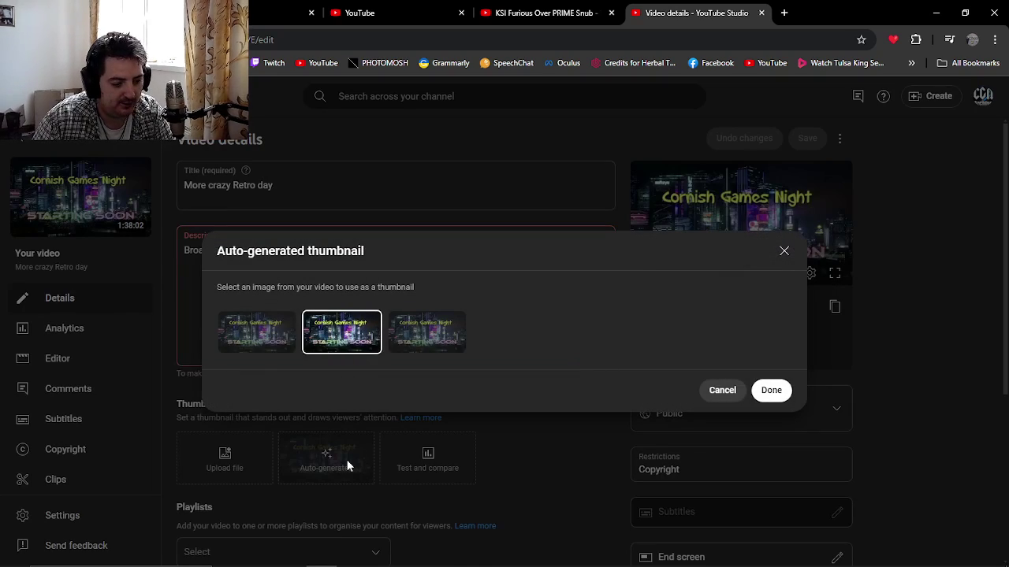
left_click(771, 390)
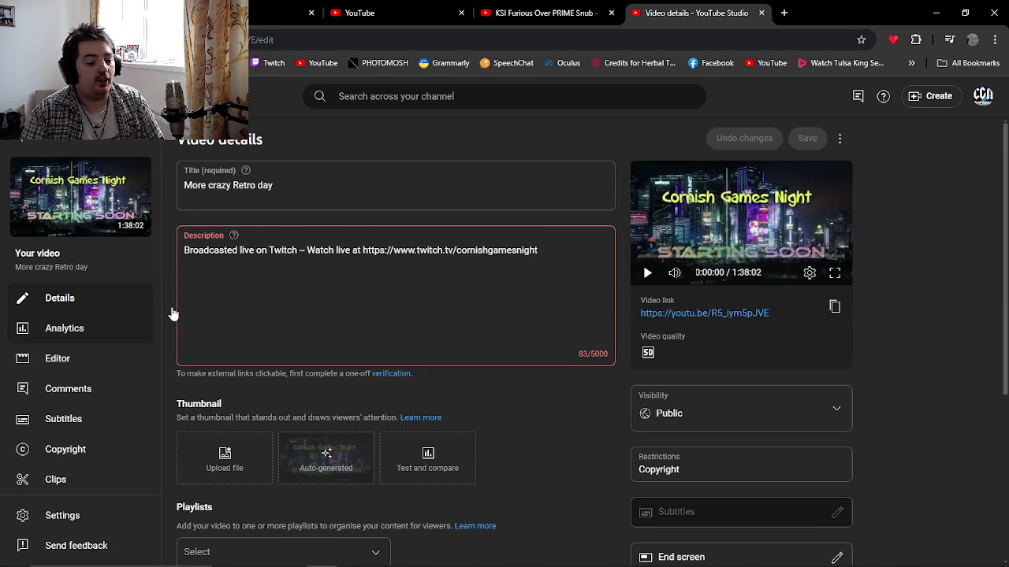
left_click(685, 315)
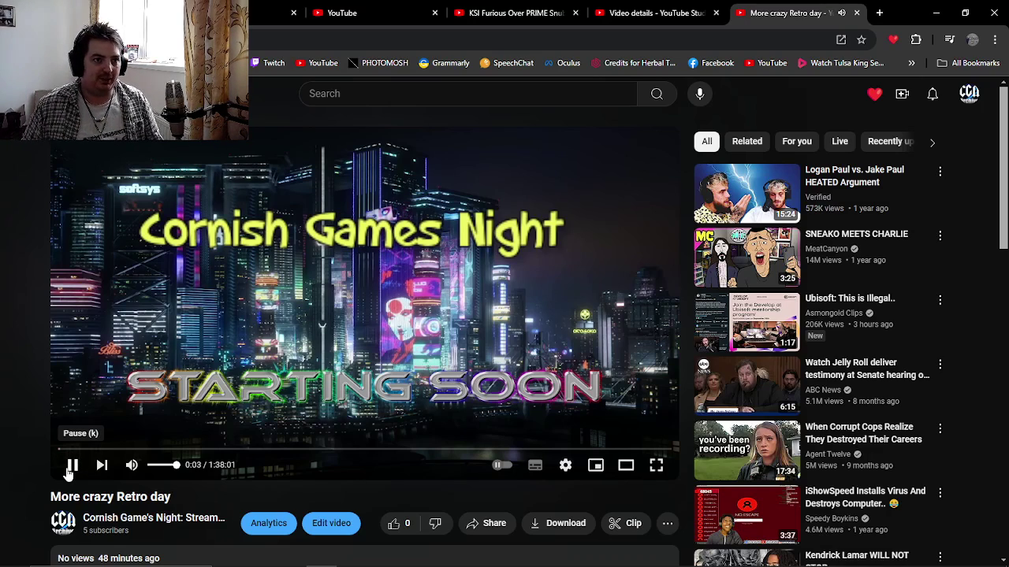
- Pause the video around 18:21 and add a new Heartbeat moment there
left_click(71, 465)
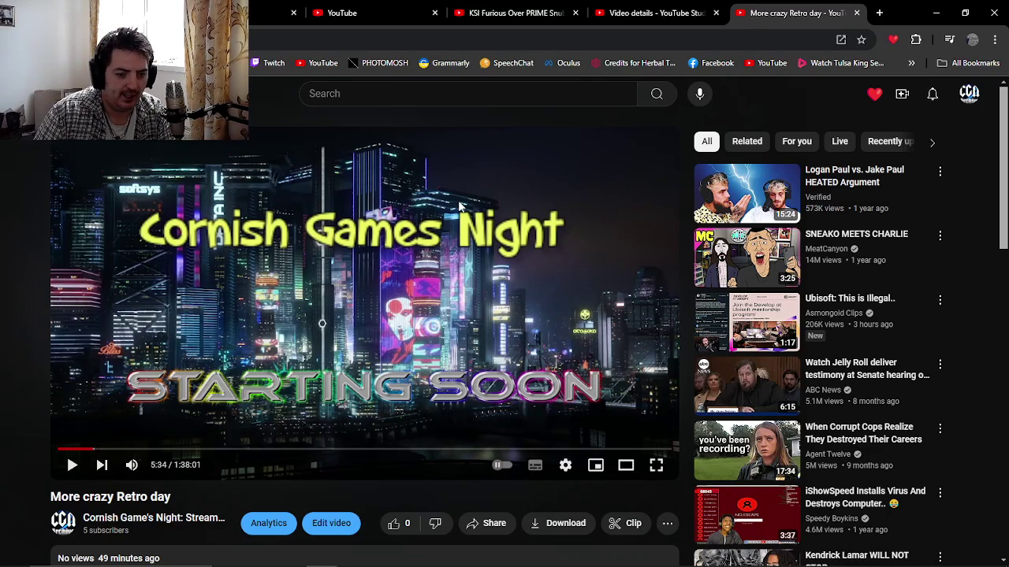
left_click(126, 448)
left_click(893, 39)
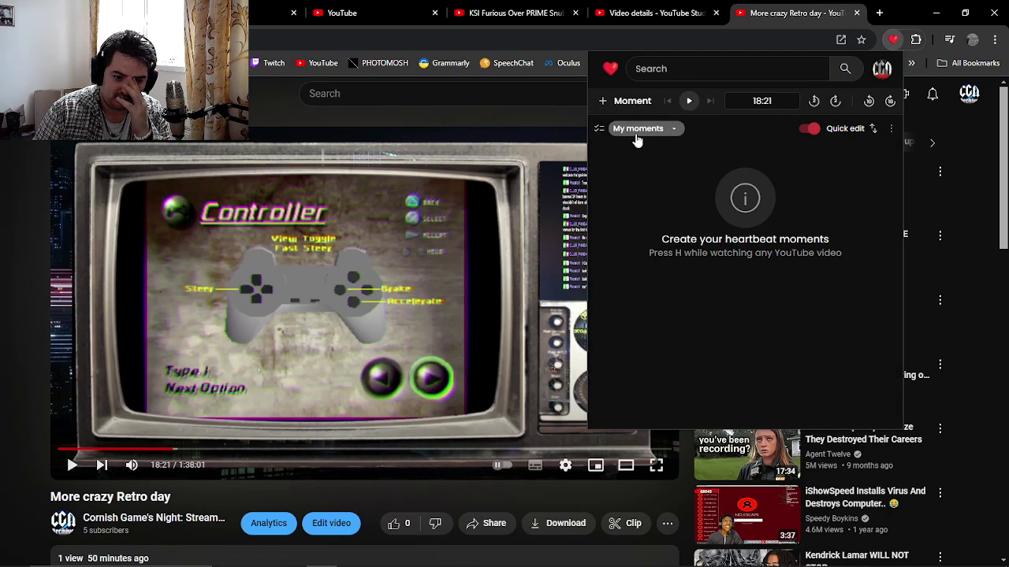
left_click(636, 131)
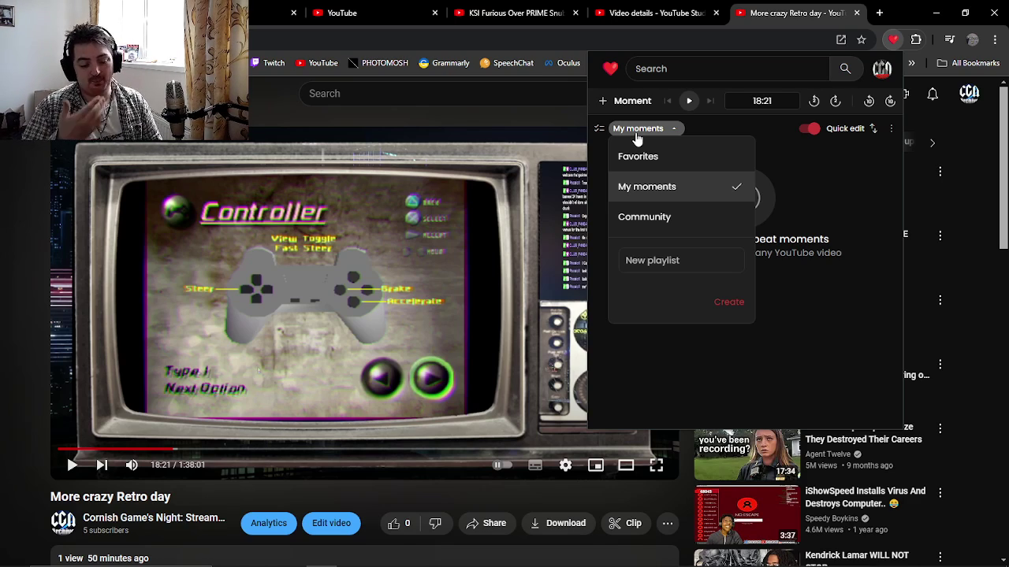
left_click(632, 99)
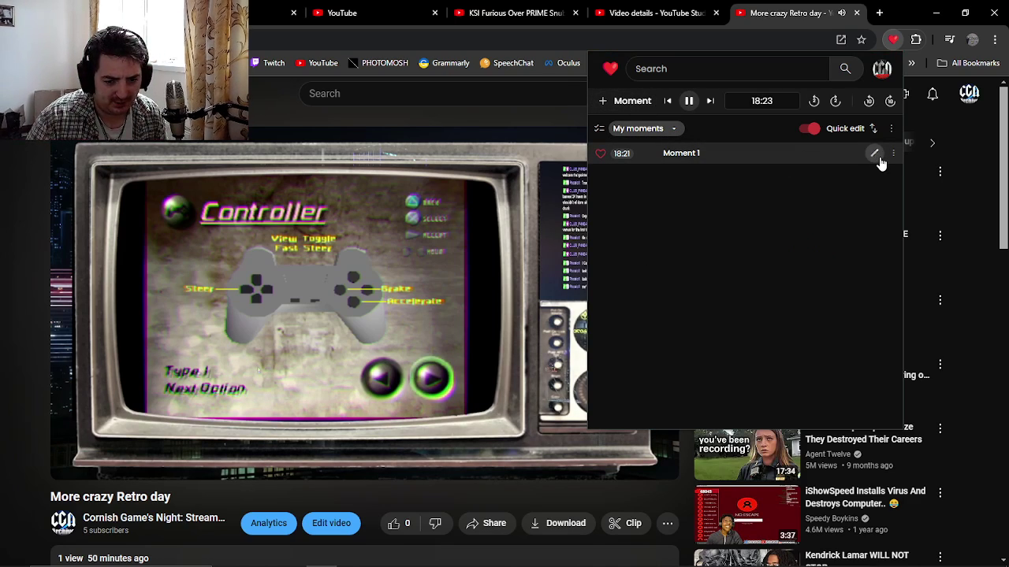
- Name the moment 'Best setting options ever!', set its 18:52 end time, tag it, and save
left_click(870, 153)
key("ctrl+a")
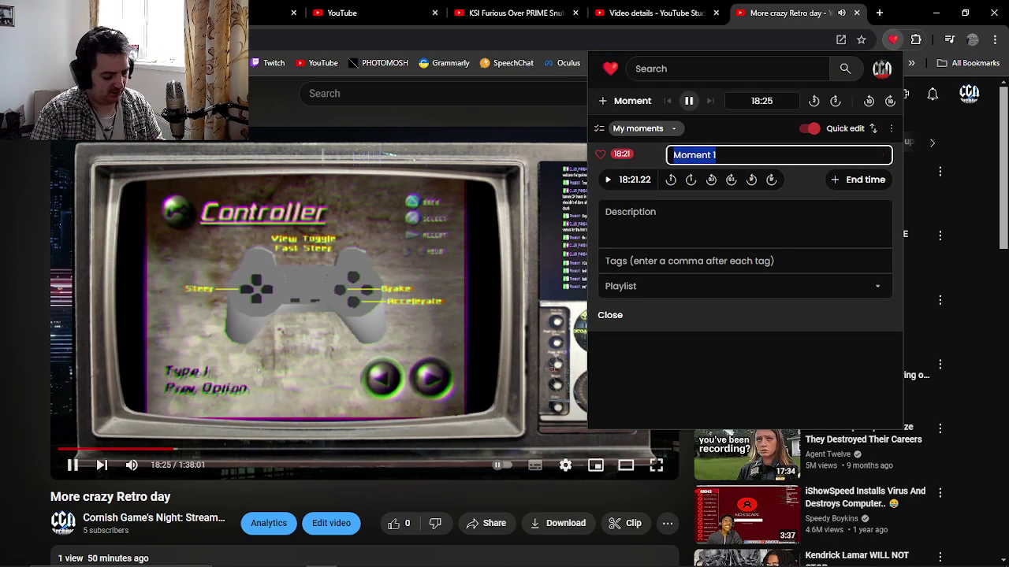
key("BackSpace")
type("B")
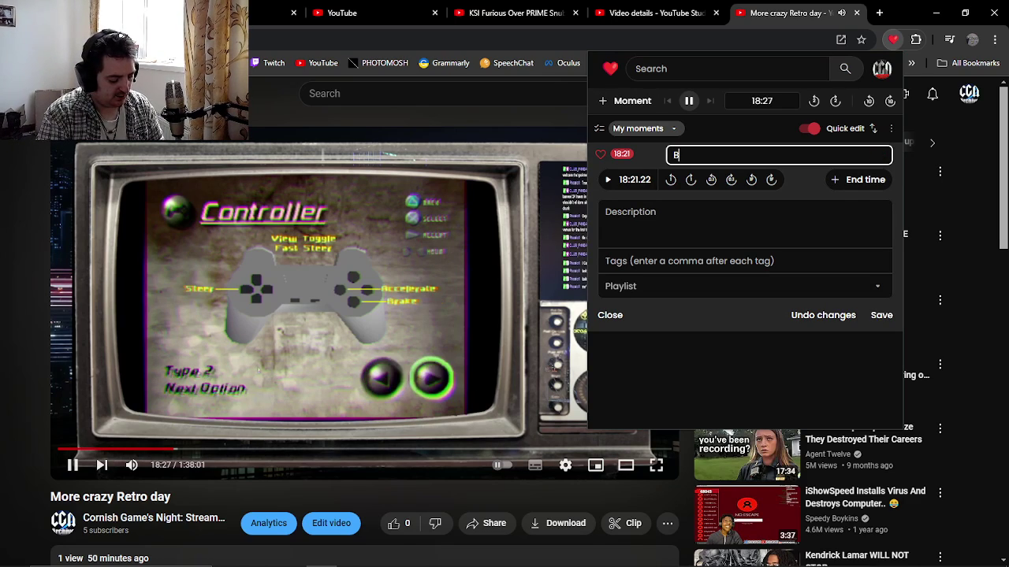
type("est")
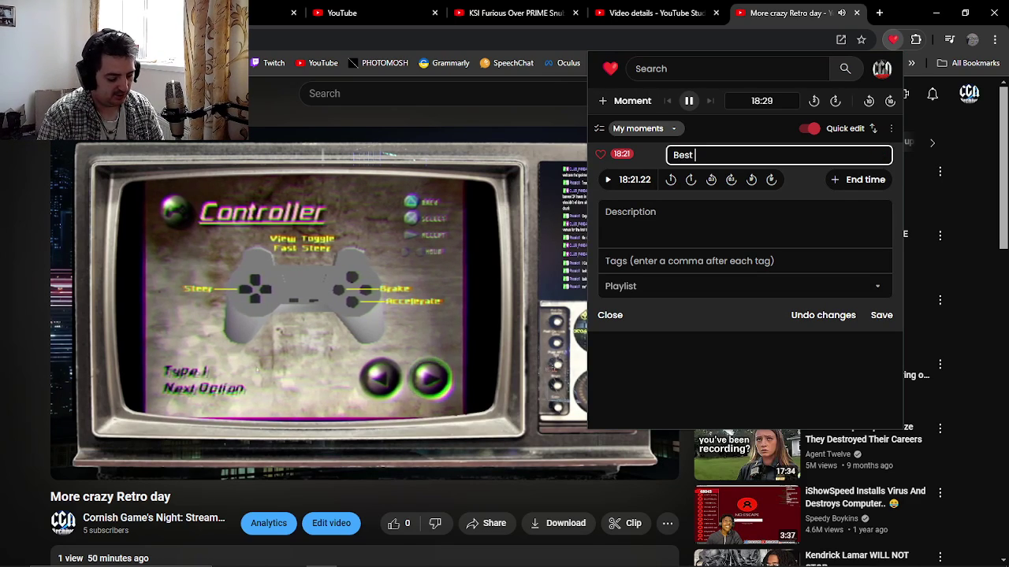
type(" sett")
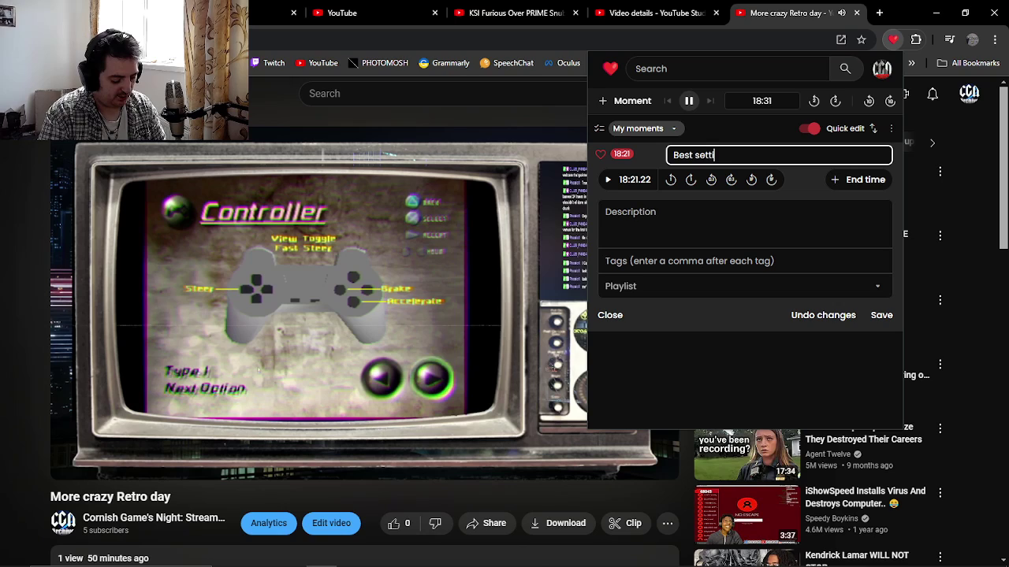
type("ing options ever")
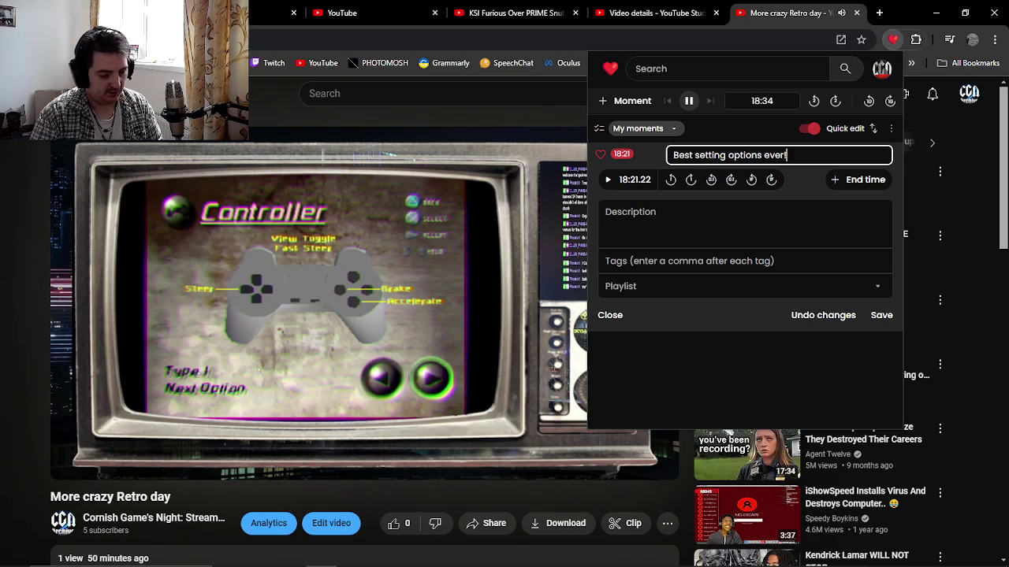
left_click(865, 180)
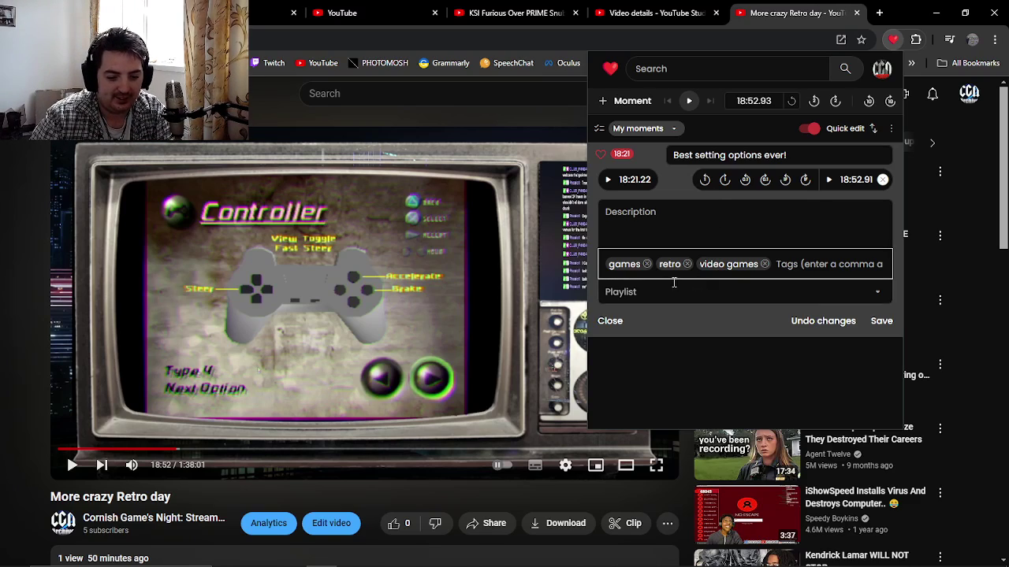
left_click(881, 323)
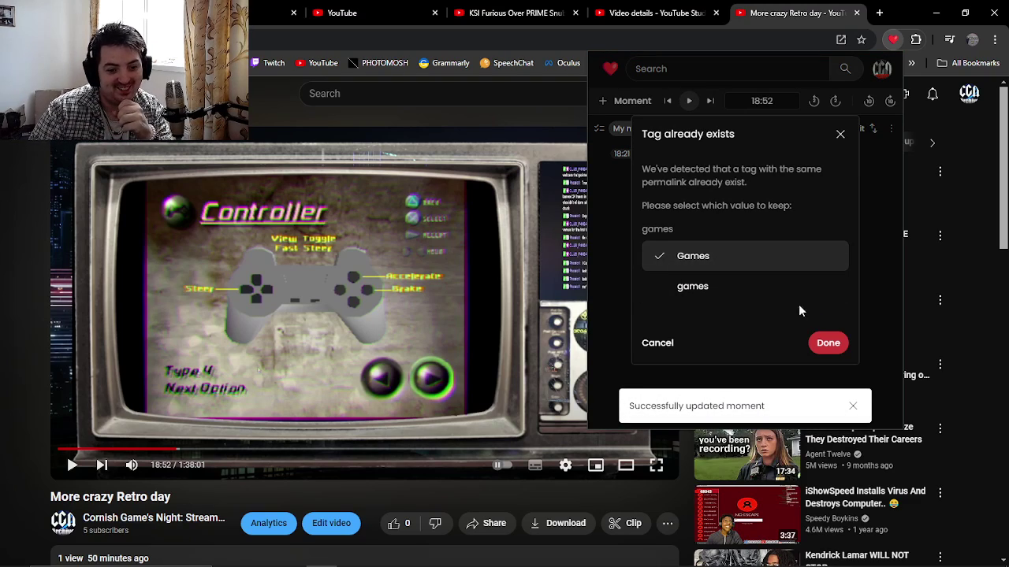
left_click(828, 343)
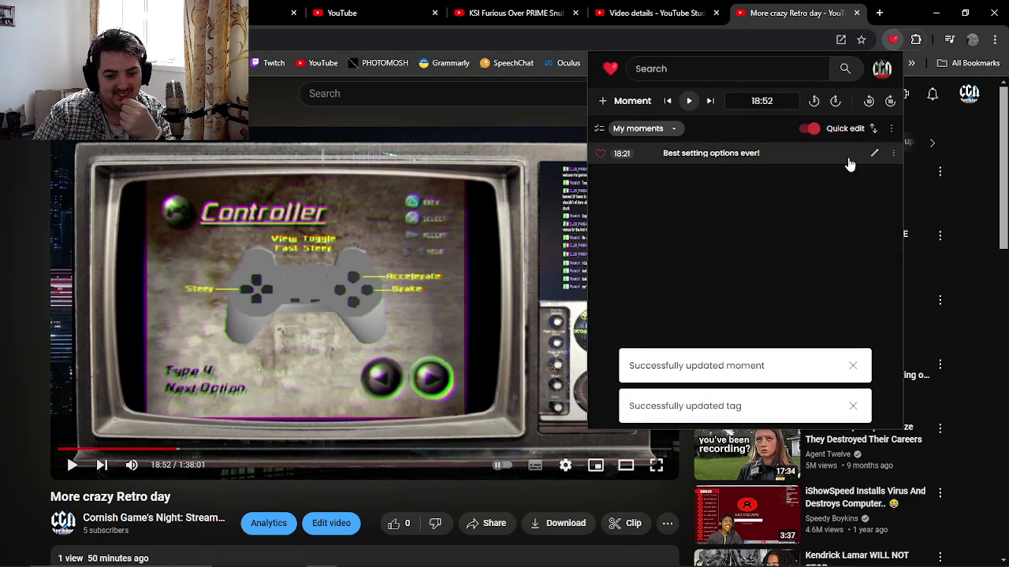
left_click(896, 154)
- Create a new playlist named 'Every moments on CGN streams'
left_click(685, 199)
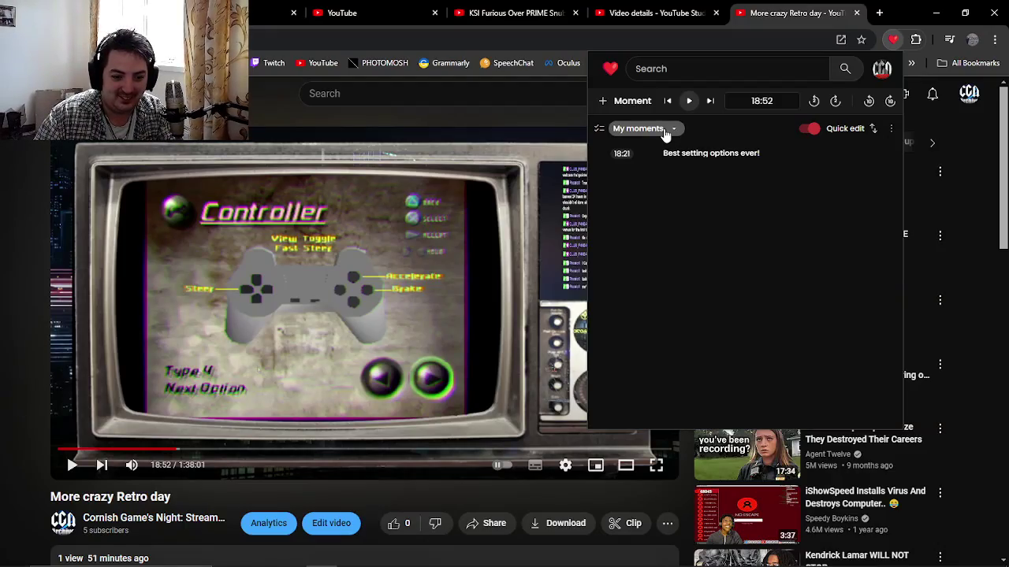
left_click(666, 133)
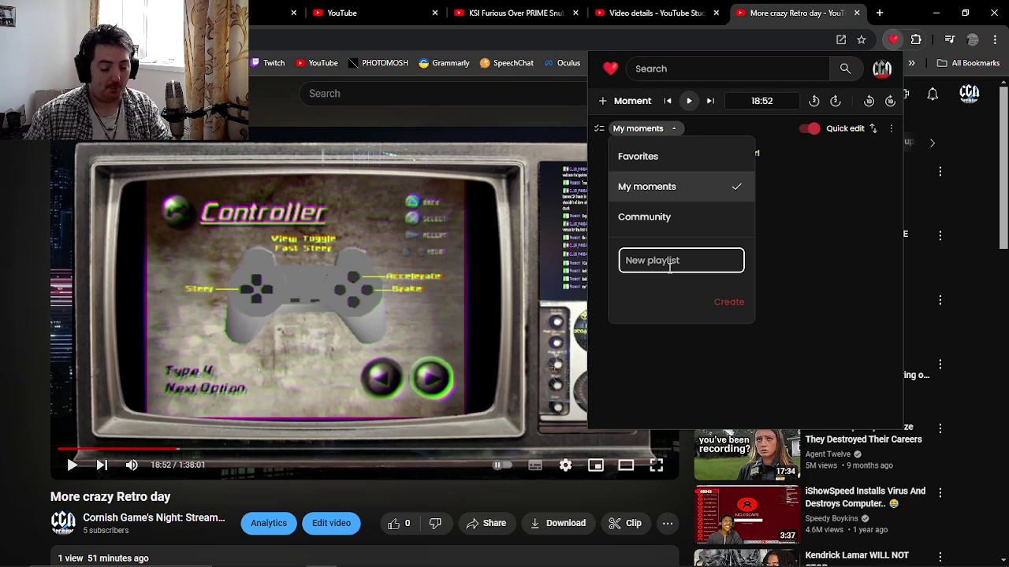
left_click(800, 325)
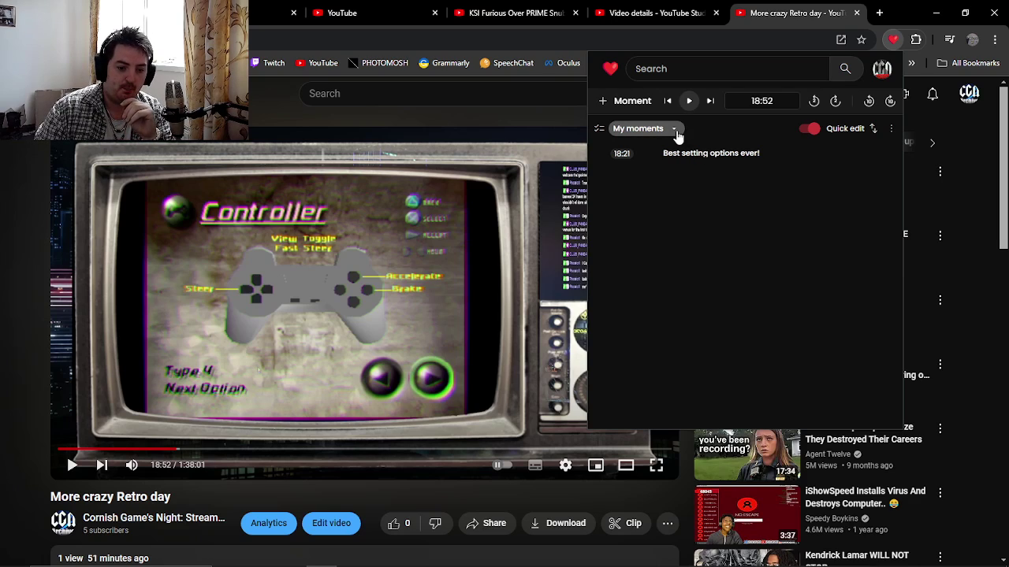
mouse_move(680, 153)
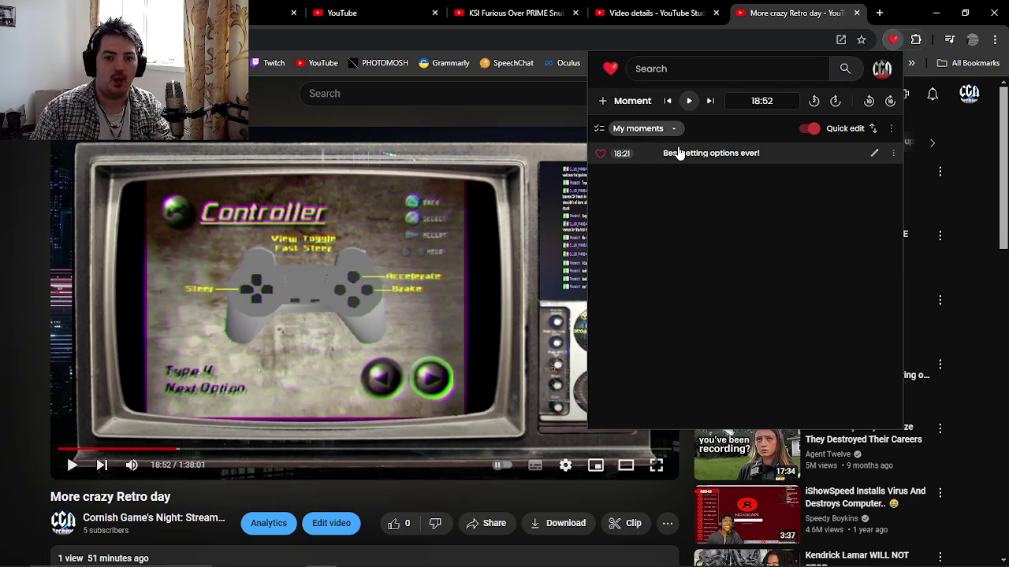
left_click(669, 129)
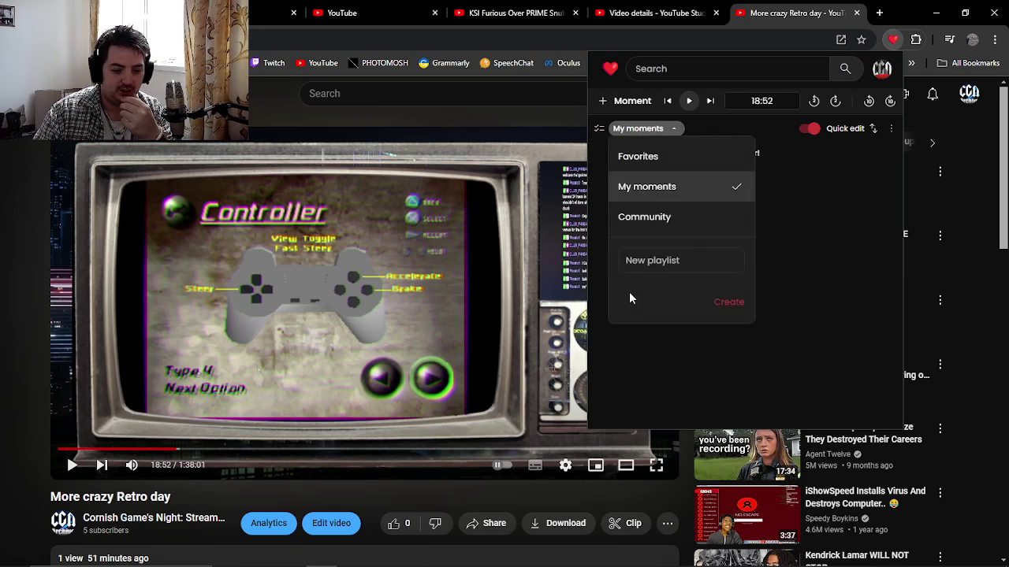
left_click(654, 260)
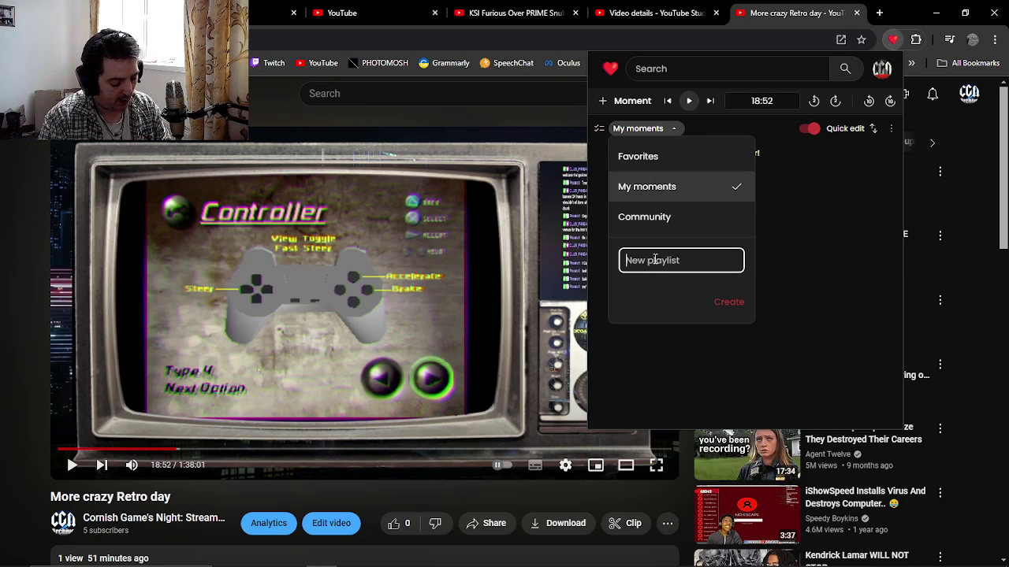
type("Str")
left_click(728, 302)
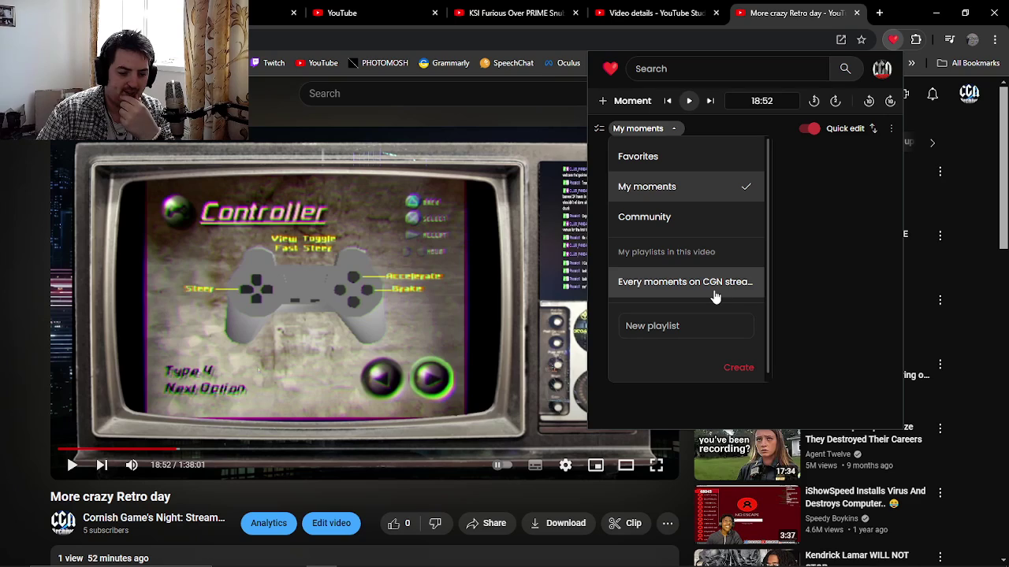
left_click(723, 283)
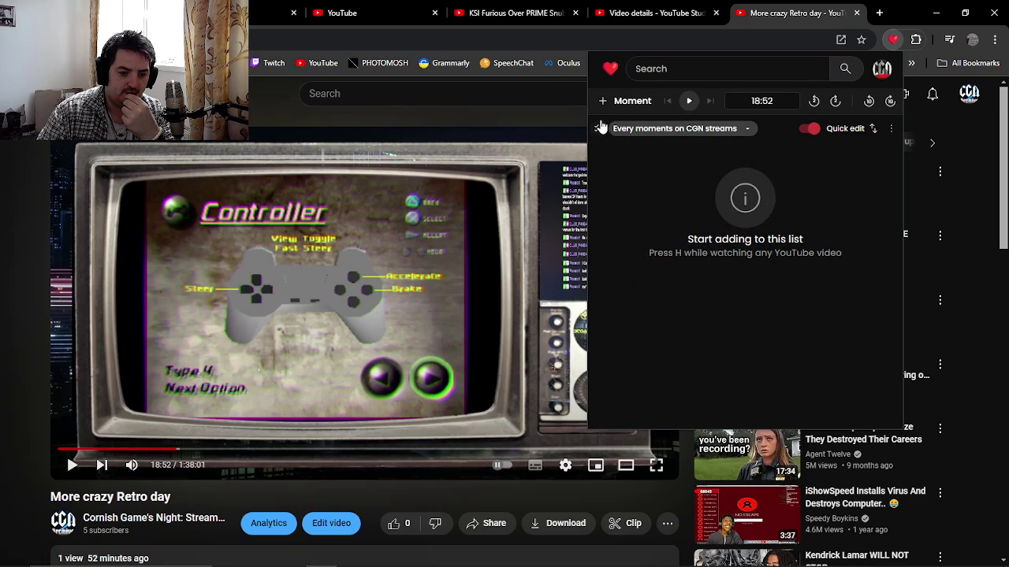
- Return to My moments and add the 18:21 moment to the Every moments on CGN streams playlist
left_click(646, 130)
left_click(630, 185)
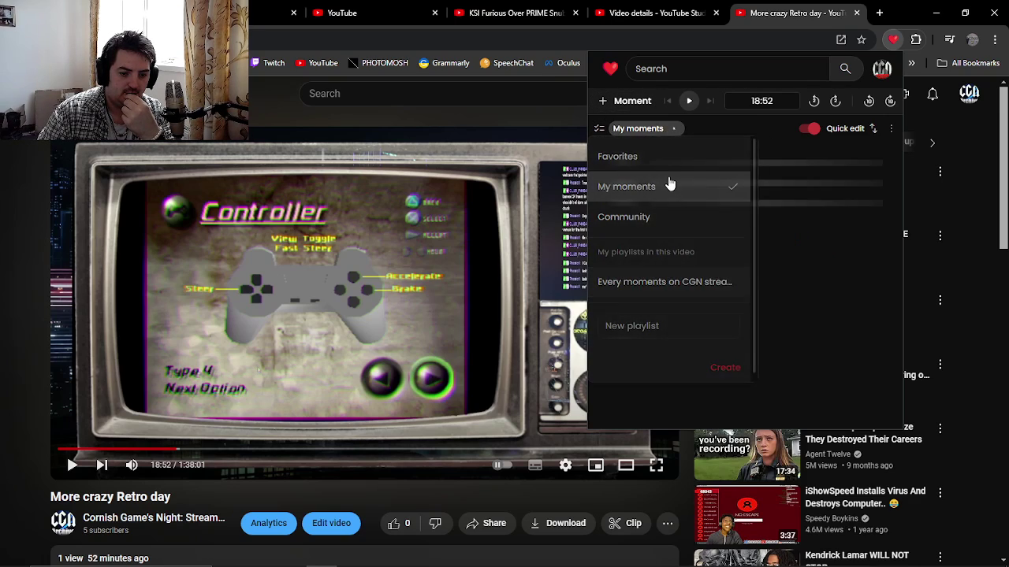
left_click(892, 153)
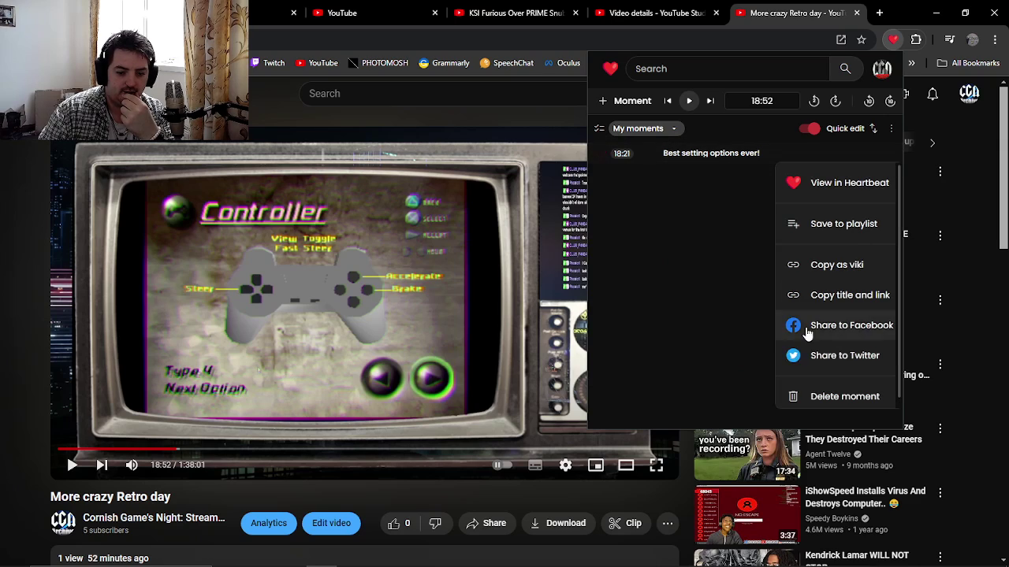
left_click(842, 167)
left_click(874, 152)
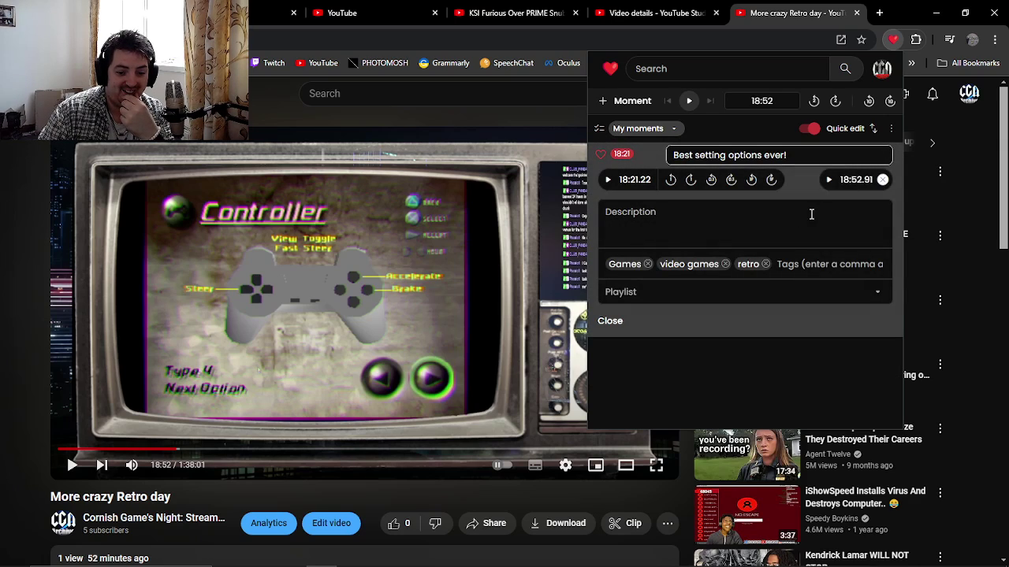
left_click(732, 291)
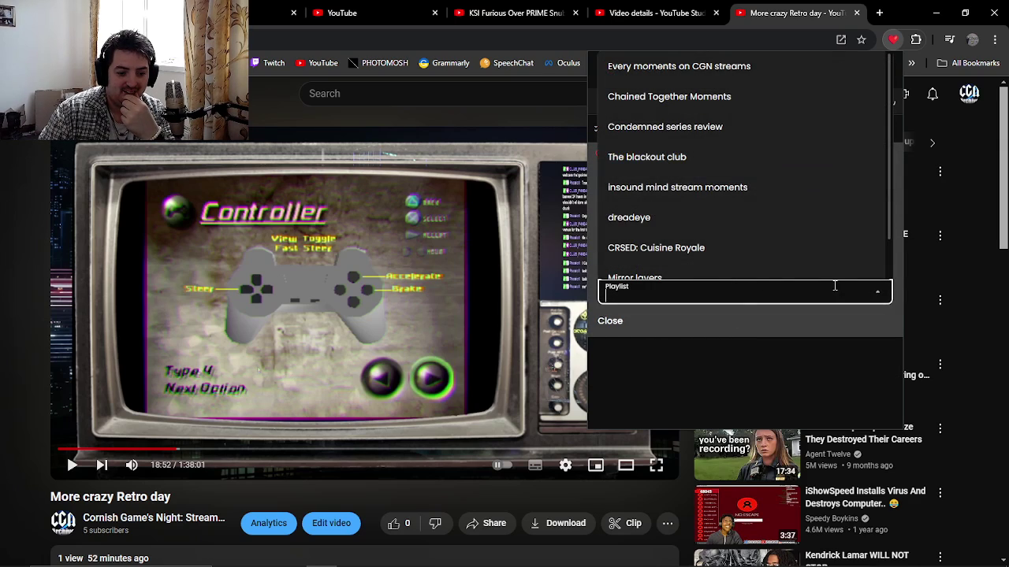
left_click(642, 69)
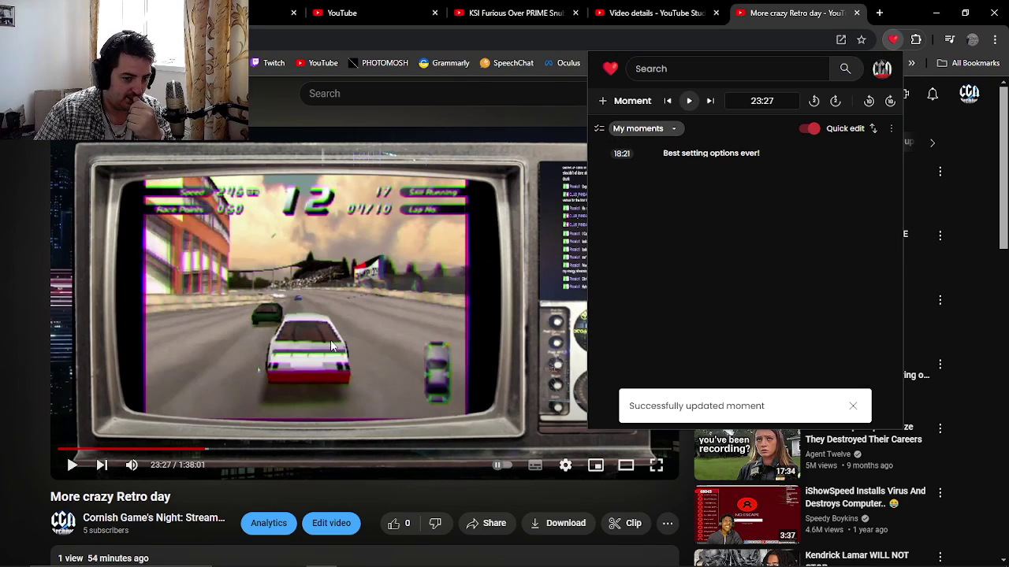
- Mark a moment at 23:27 and delete the stray Moment 3
left_click(625, 104)
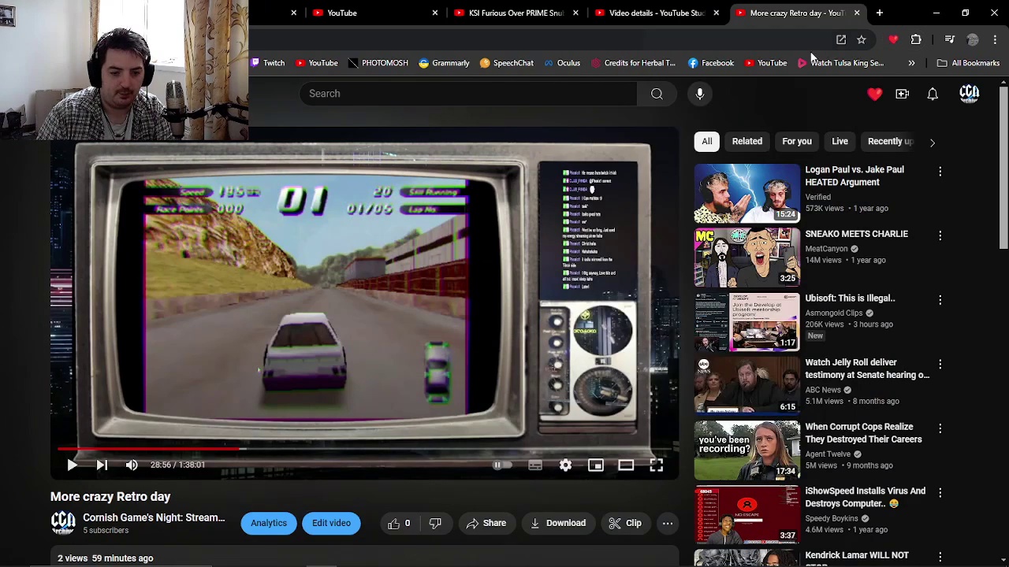
left_click(893, 39)
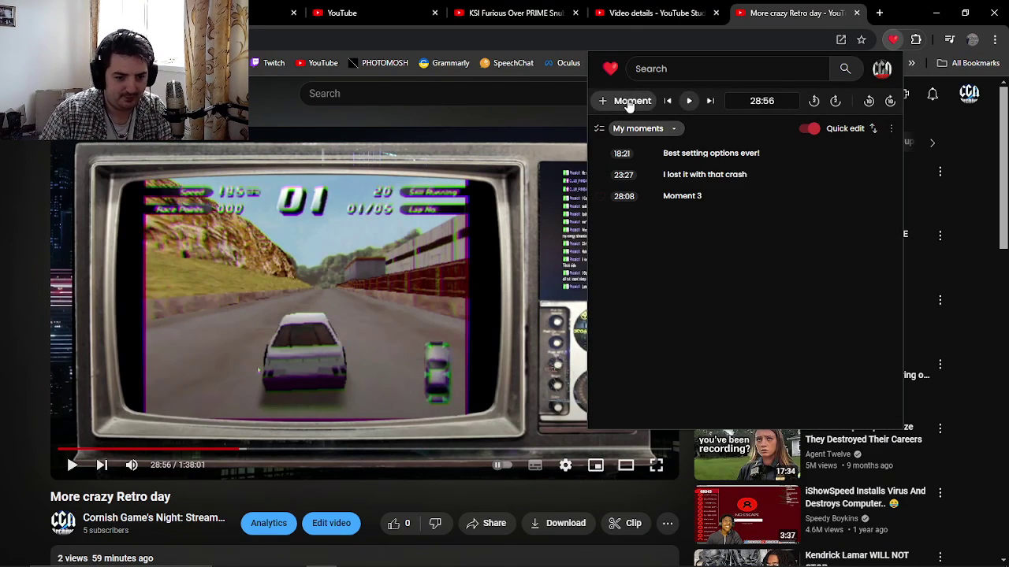
left_click(892, 197)
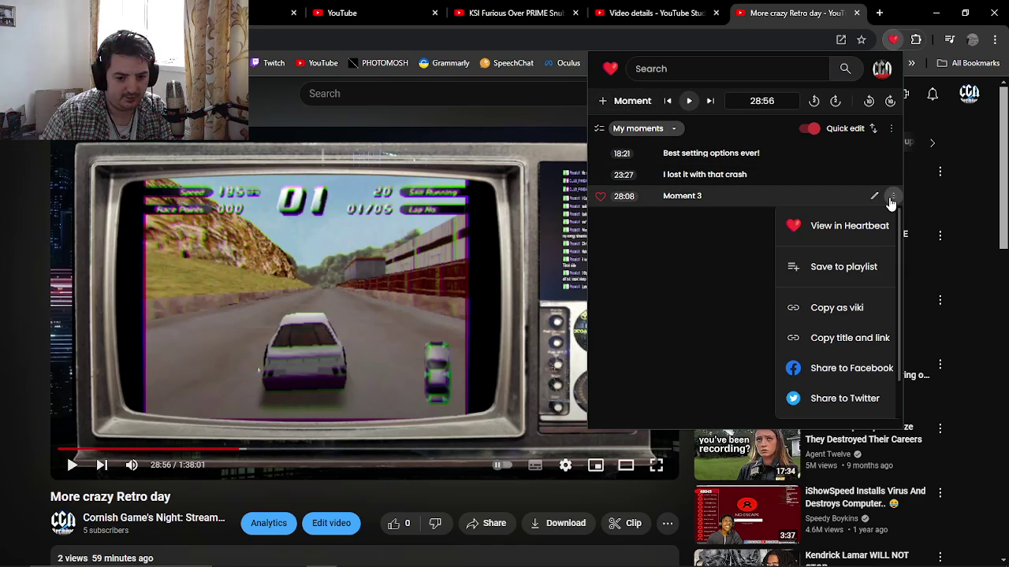
scroll(828, 398, "down", 1)
left_click(818, 408)
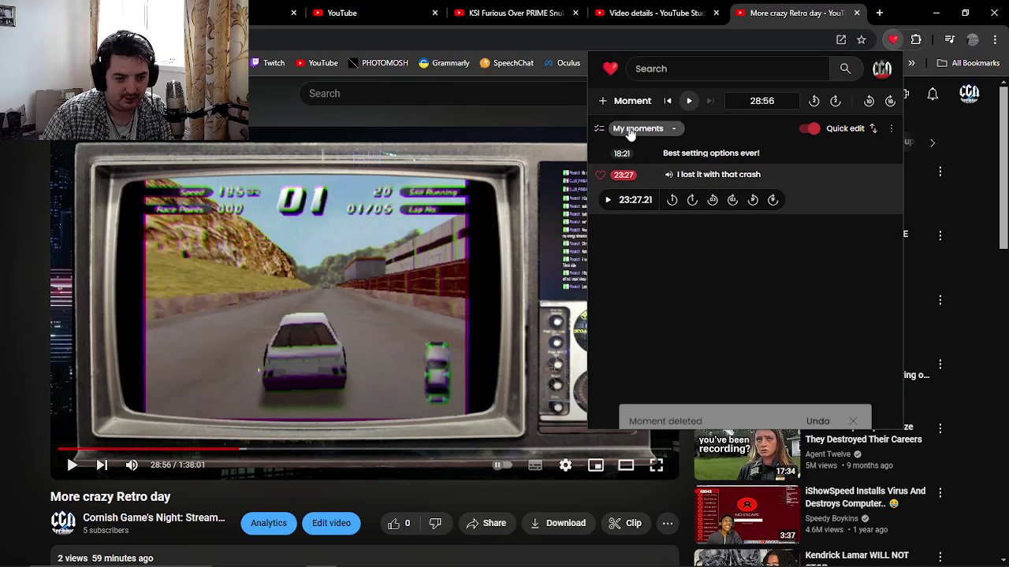
- Save a 28:56 moment 'What a crash!' tagged games in the Every moments on CGN streams playlist
left_click(620, 101)
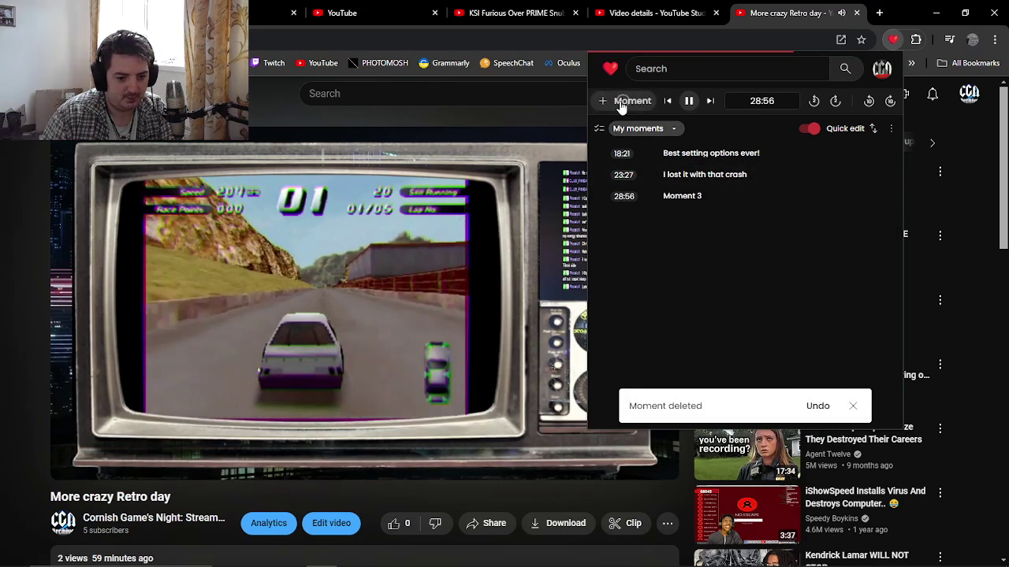
left_click(875, 198)
type("What a crash!")
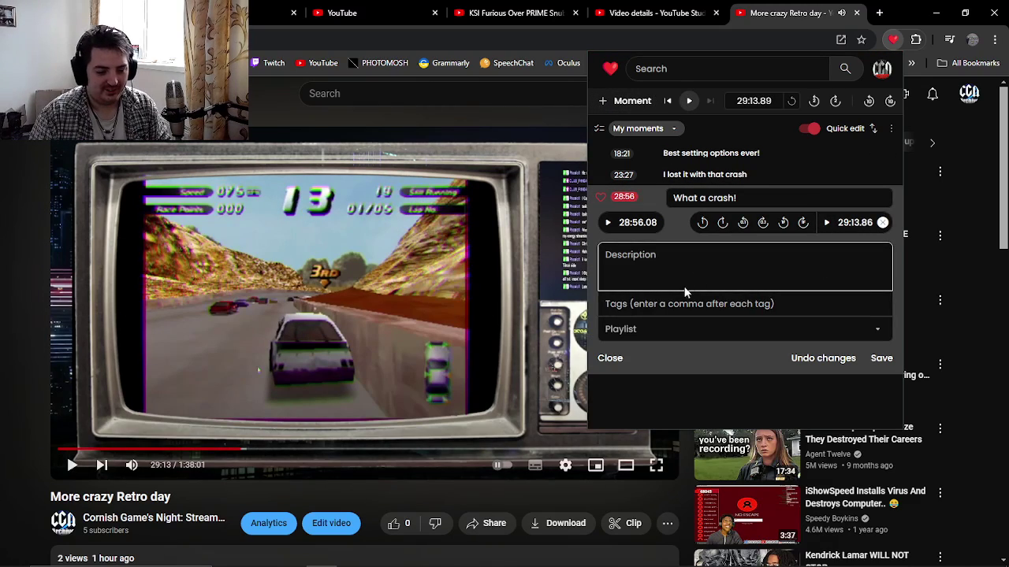
left_click(677, 304)
type("games")
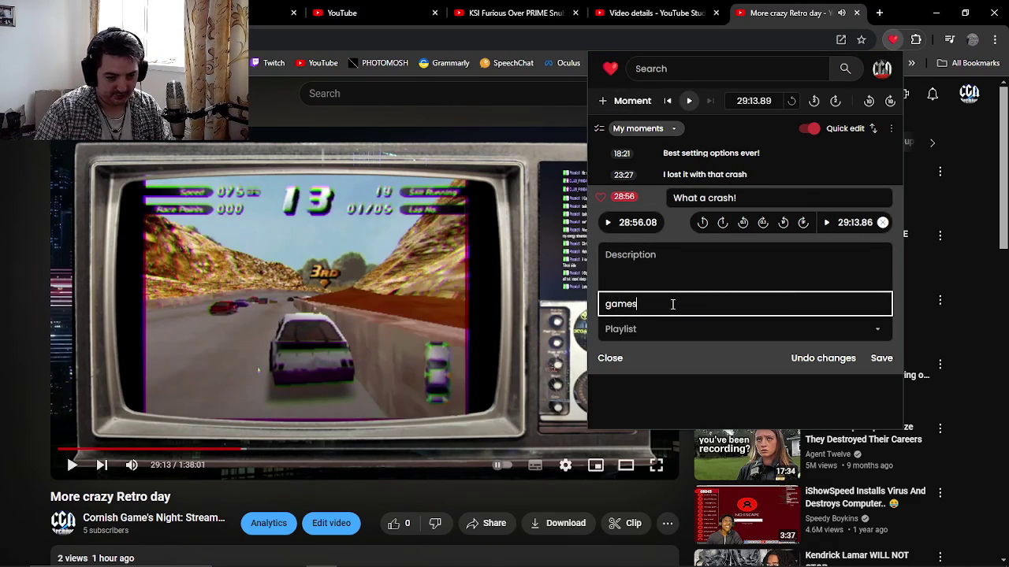
key("comma")
type("retro")
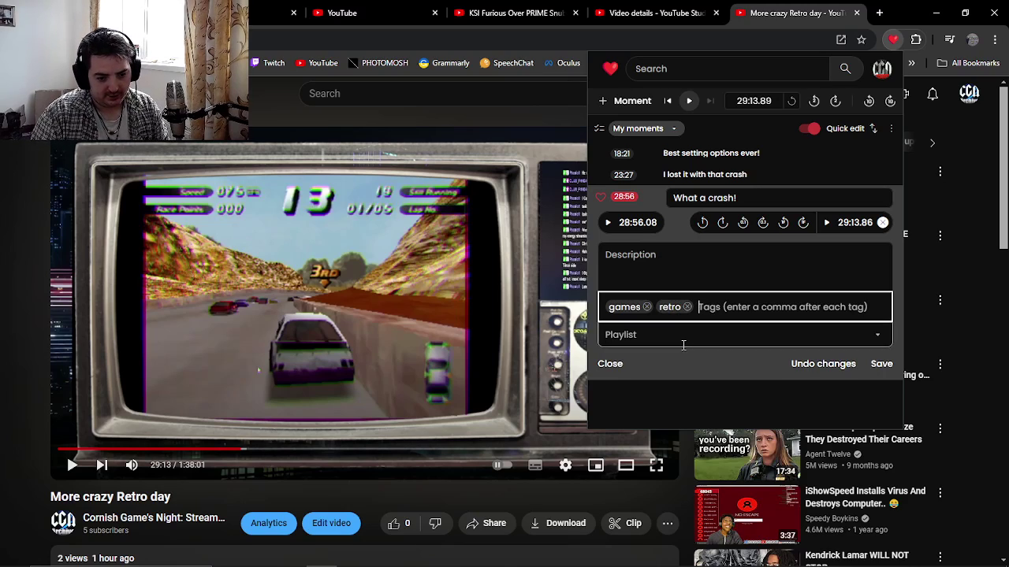
left_click(684, 338)
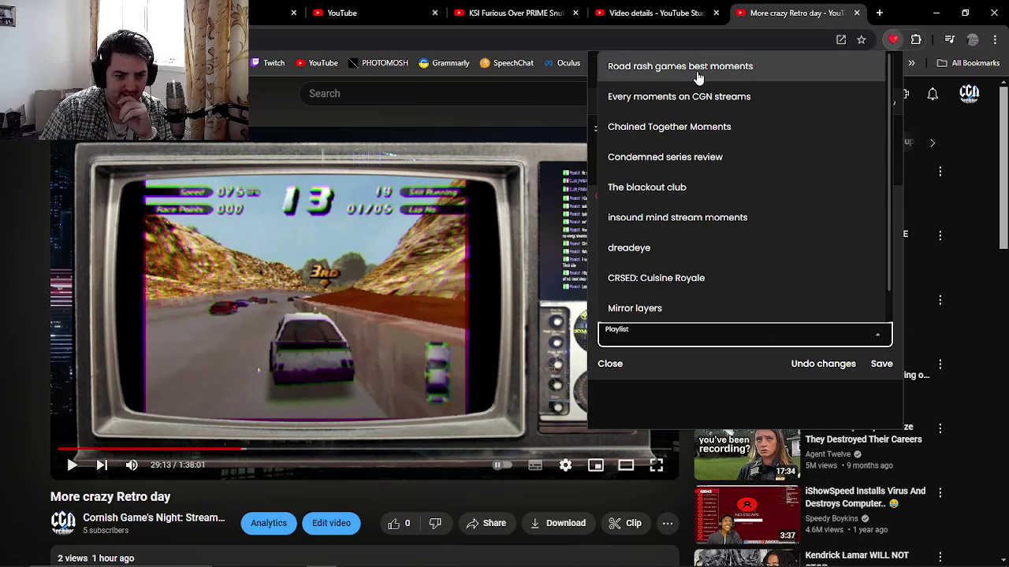
left_click(742, 97)
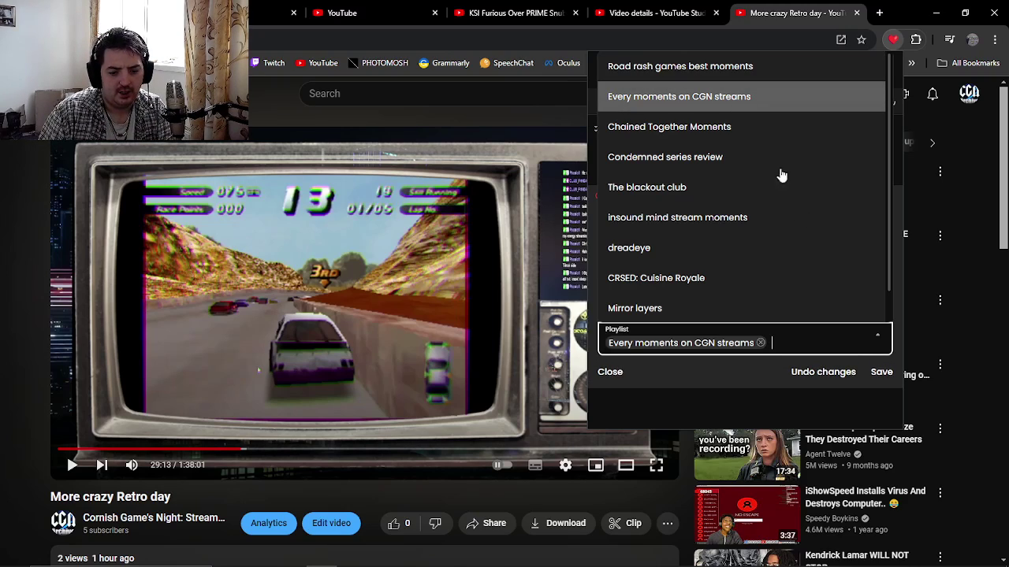
left_click(879, 382)
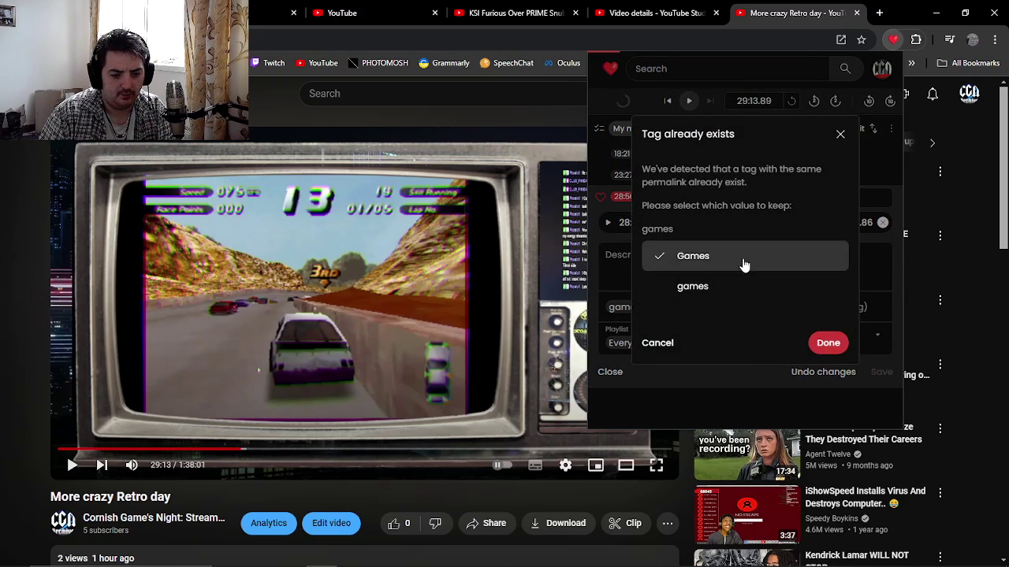
left_click(826, 344)
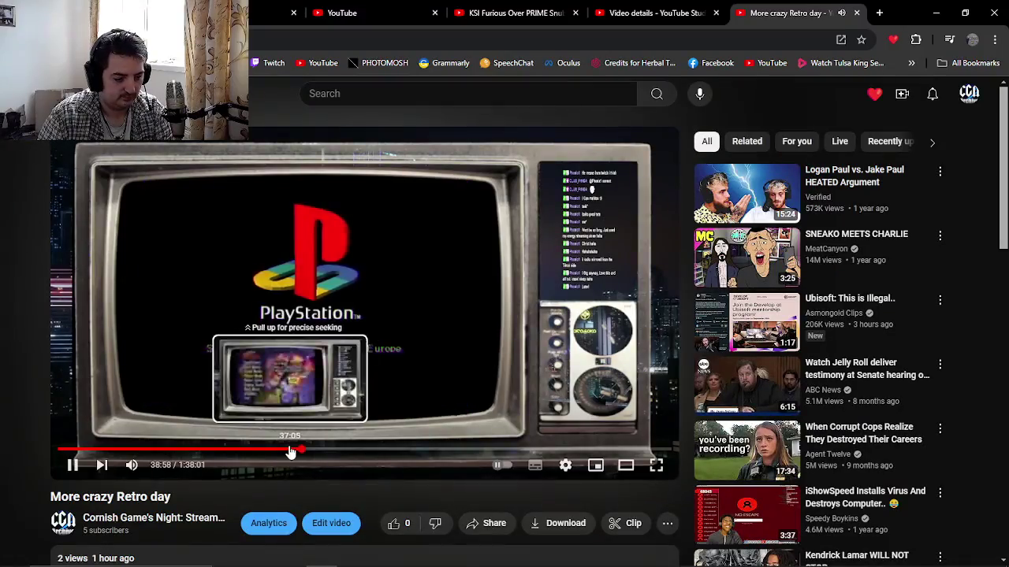
- Jump back to about 30:28 and mark a moment titled 'So much damage and cars flying!'
left_click_drag(290, 452, 250, 451)
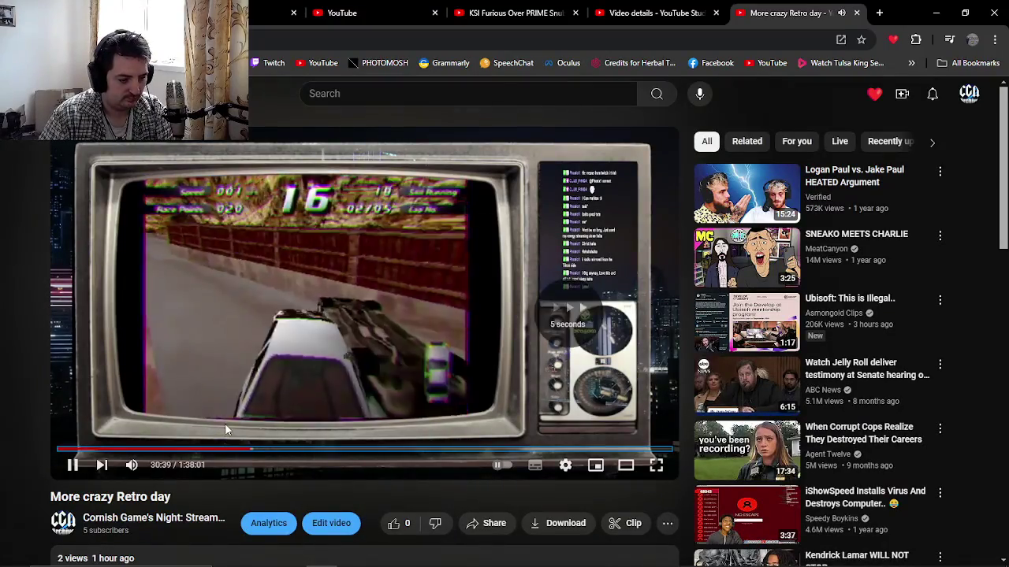
left_click(893, 39)
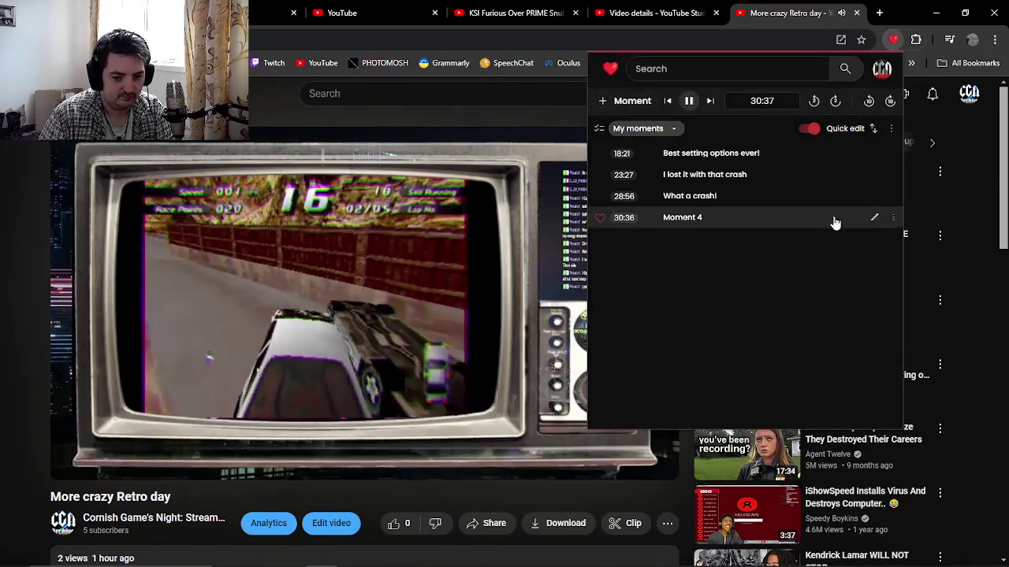
type("So much discru")
key("BackSpace")
key("BackSpace")
key("BackSpace")
type("estruction")
key("ctrl+BackSpace")
type("damage and")
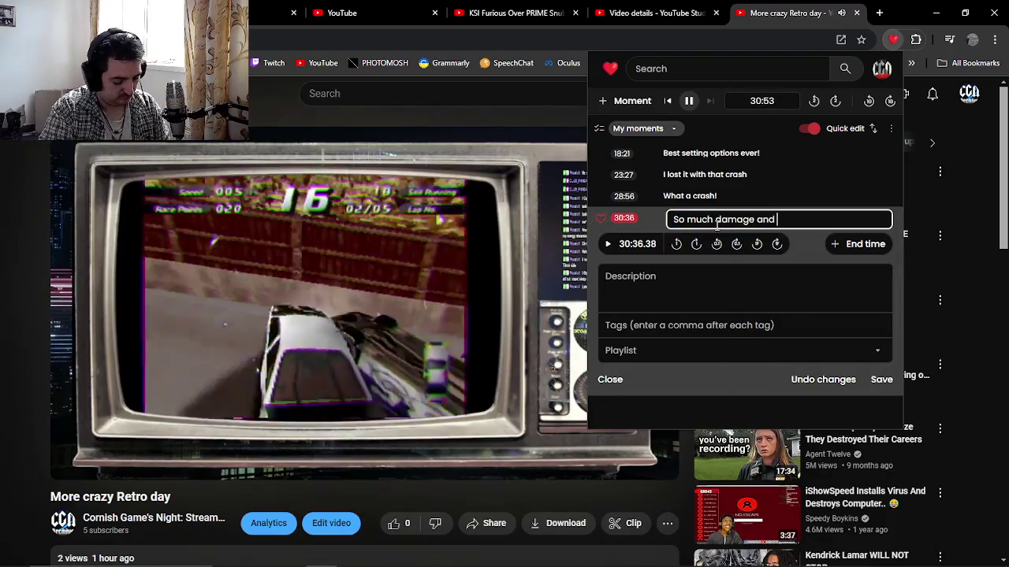
type(" cars flying!")
- Give the 30:36 moment an end time and a game tag, add it to Every moments on CGN streams, and save
left_click(859, 243)
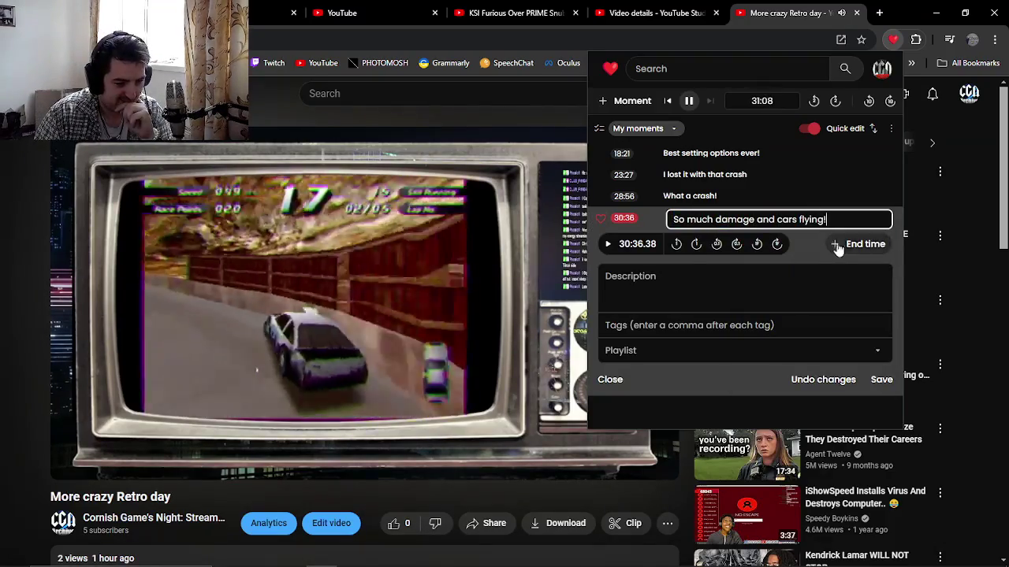
left_click(743, 325)
type("game")
left_click(744, 350)
left_click(710, 96)
left_click(881, 379)
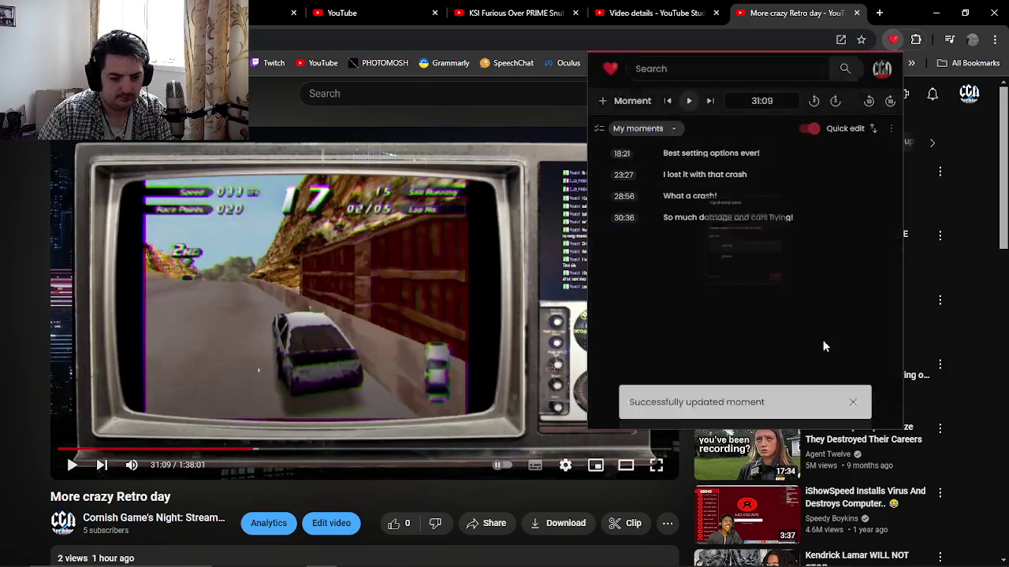
- Close the moments panel and skip the stream ahead to about 52 minutes
left_click(290, 453)
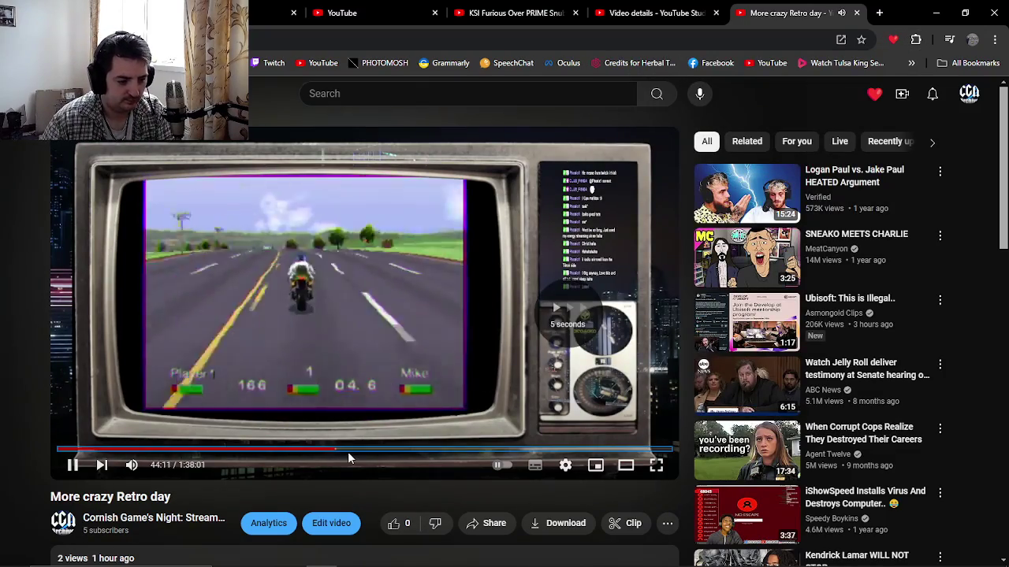
left_click(347, 453)
left_click(379, 454)
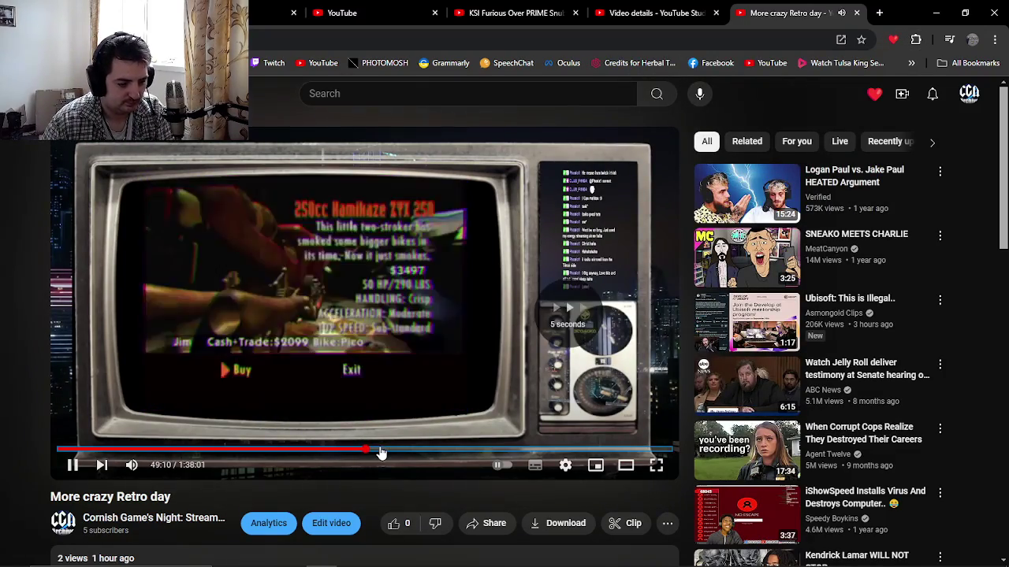
left_click(387, 453)
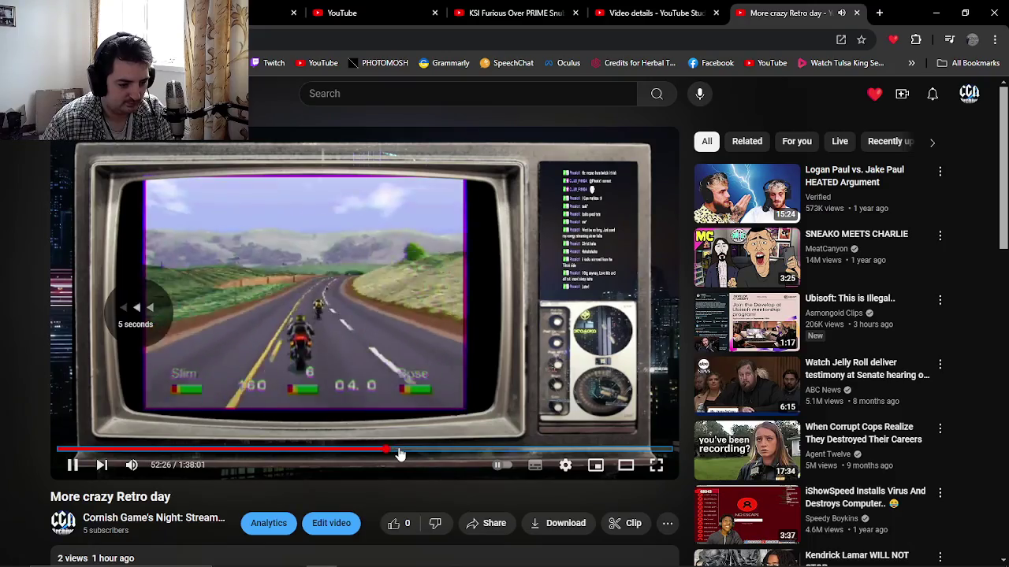
- Mark a new moment titled 'That was pathetic beating' and shift its start later to 52:38
left_click(893, 40)
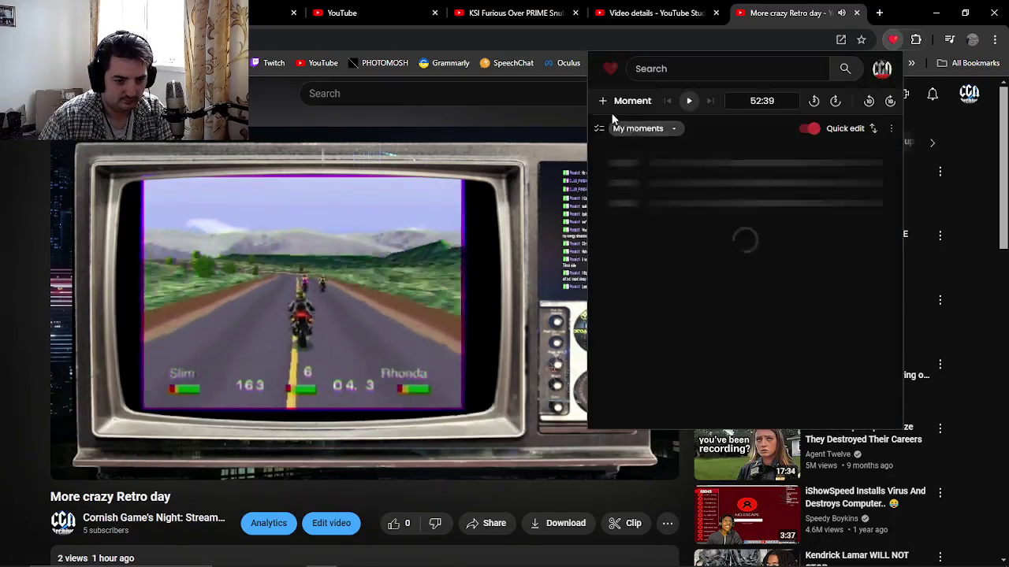
left_click(630, 101)
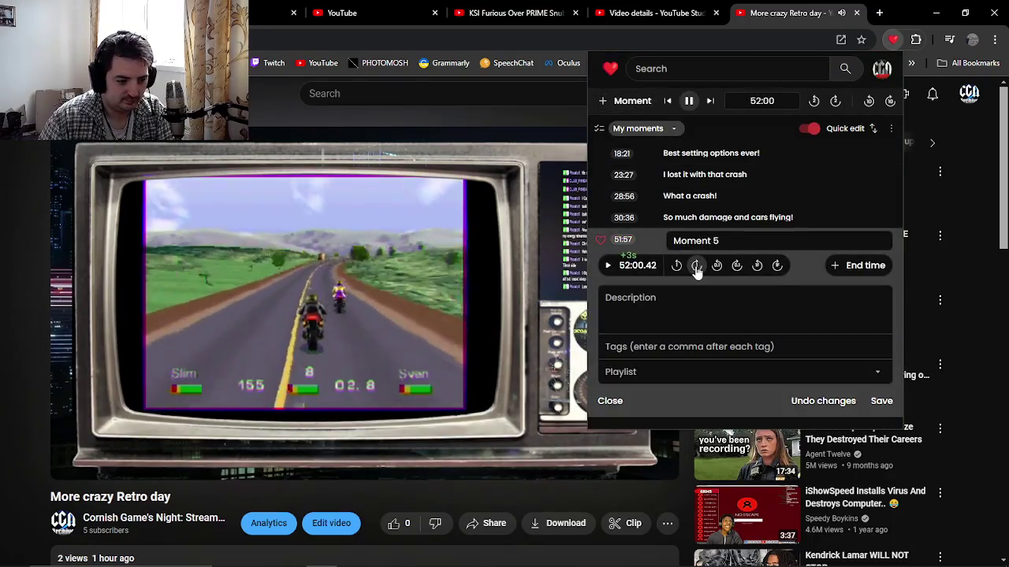
type("That was peth")
key("BackSpace")
key("BackSpace")
key("BackSpace")
type("athetic")
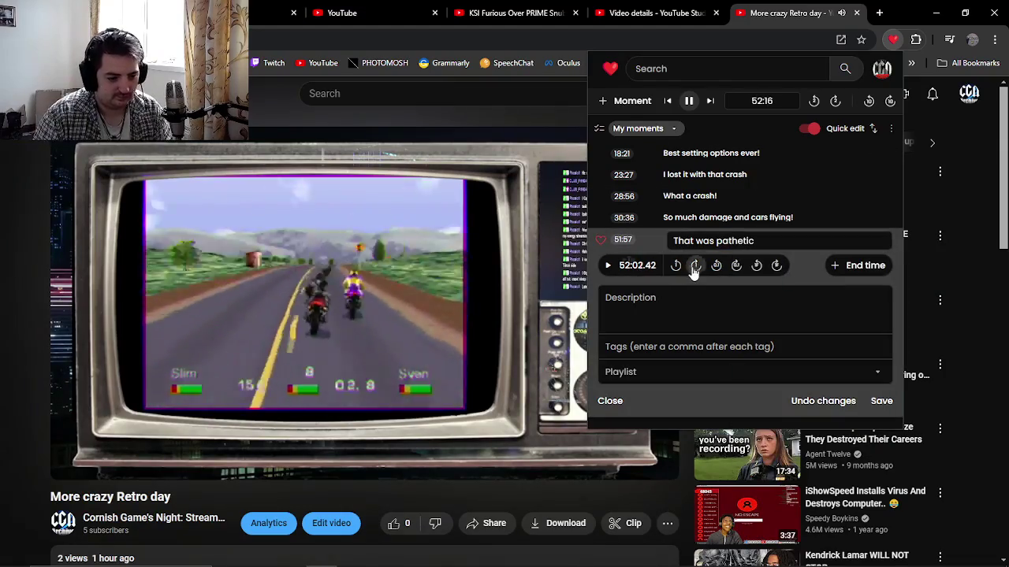
left_click(693, 265)
left_click(694, 266)
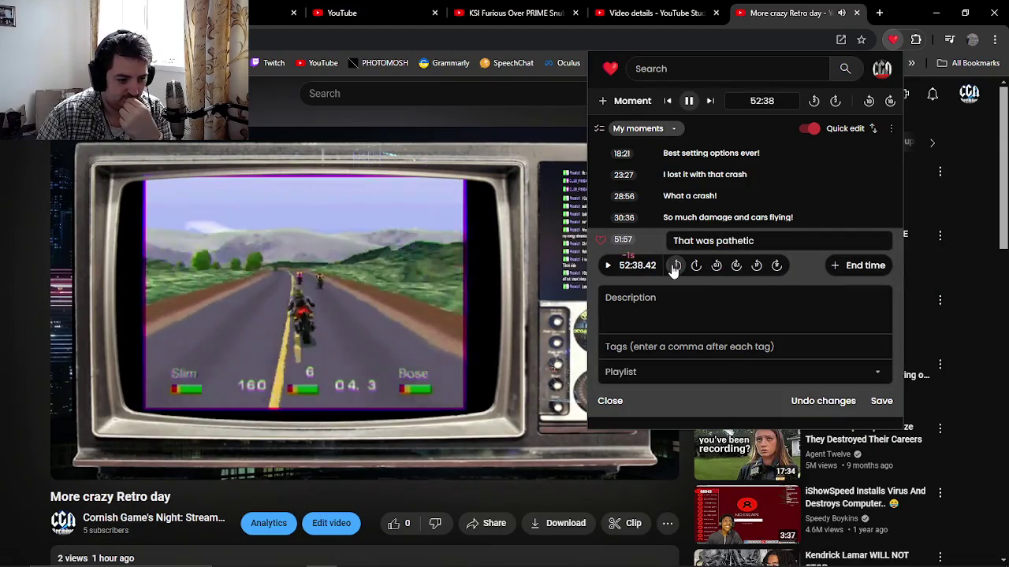
left_click(780, 240)
type("beating")
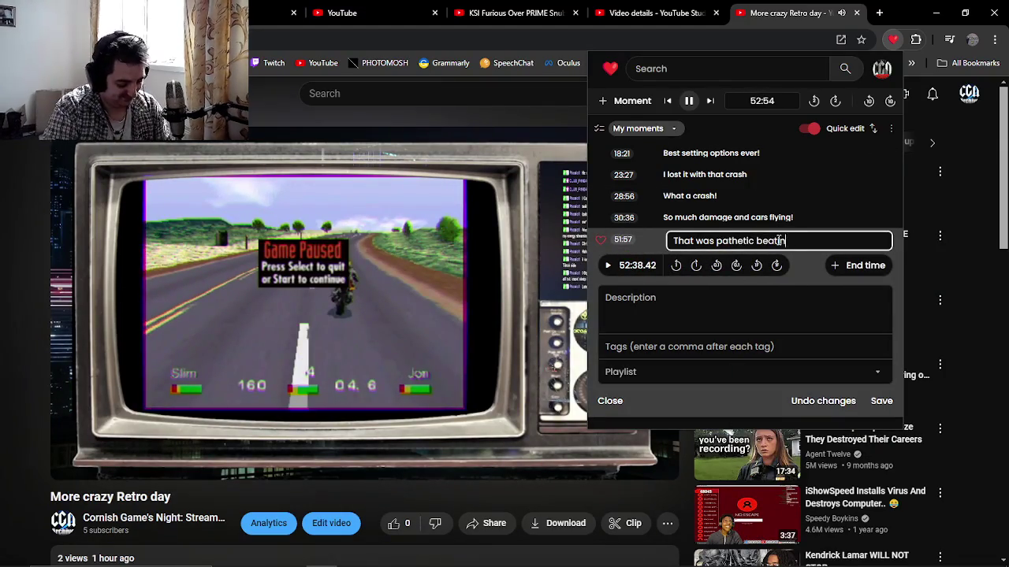
- Set its end time, tag it games and video games, choose a playlist, and save
left_click(855, 266)
left_click(646, 346)
type("games, video gam")
left_click(644, 371)
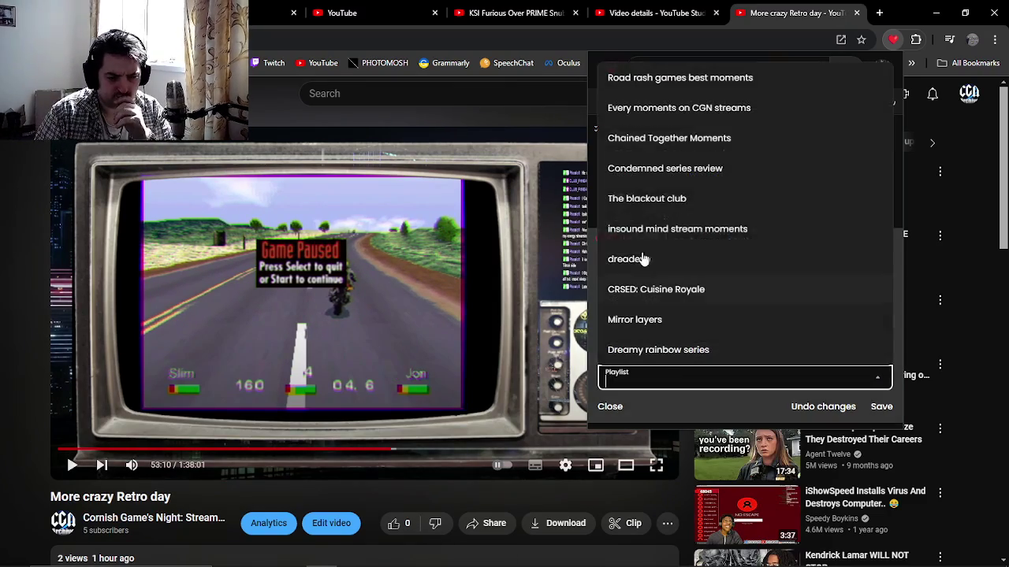
left_click(714, 87)
left_click(881, 407)
- Skip to 1:02:17, mark Moment 6, title it 'The pictures gets worse!', and nudge its start one frame
left_click(442, 451)
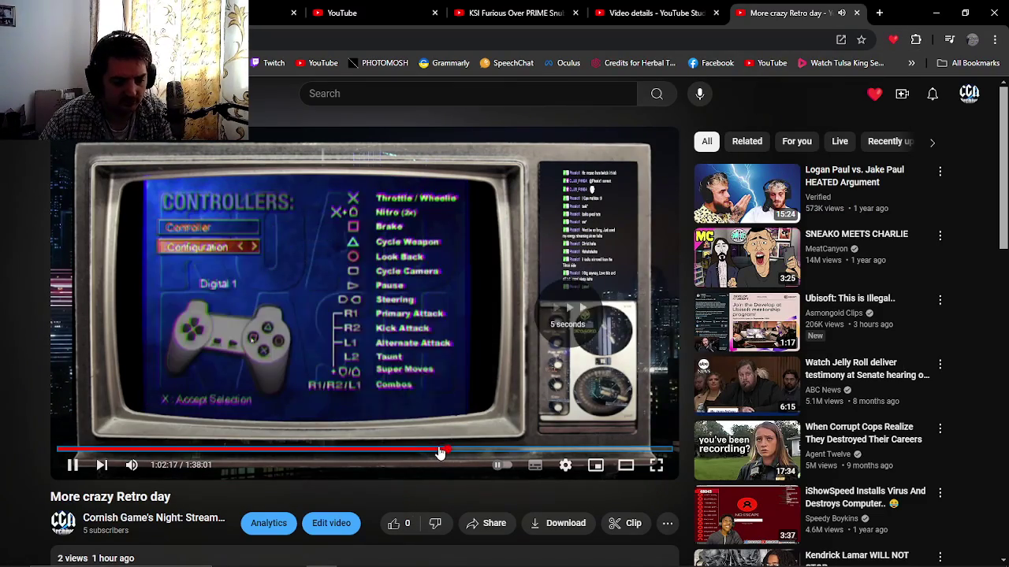
left_click(460, 450)
left_click(893, 40)
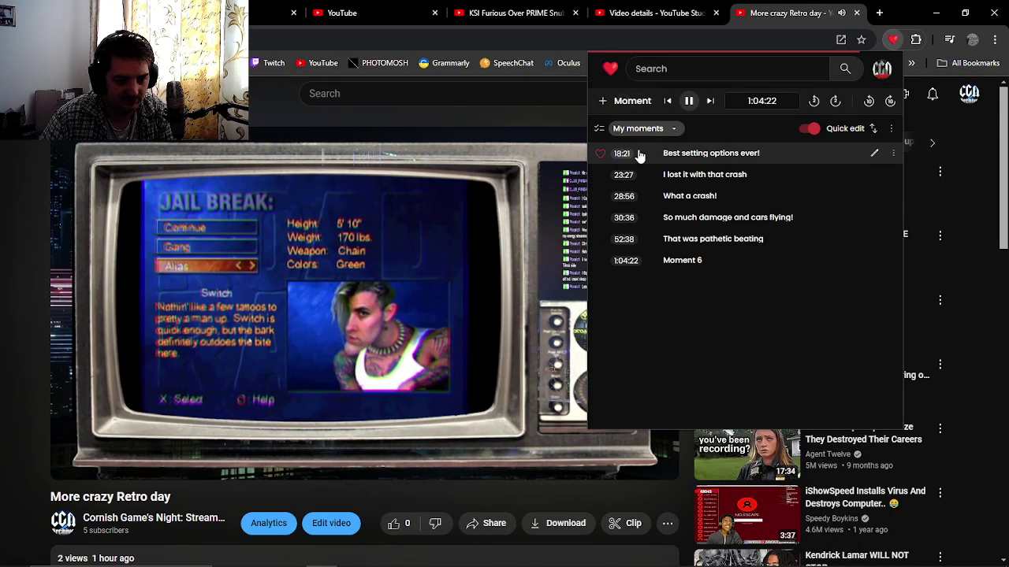
left_click(631, 261)
type("The pictures gets worse!")
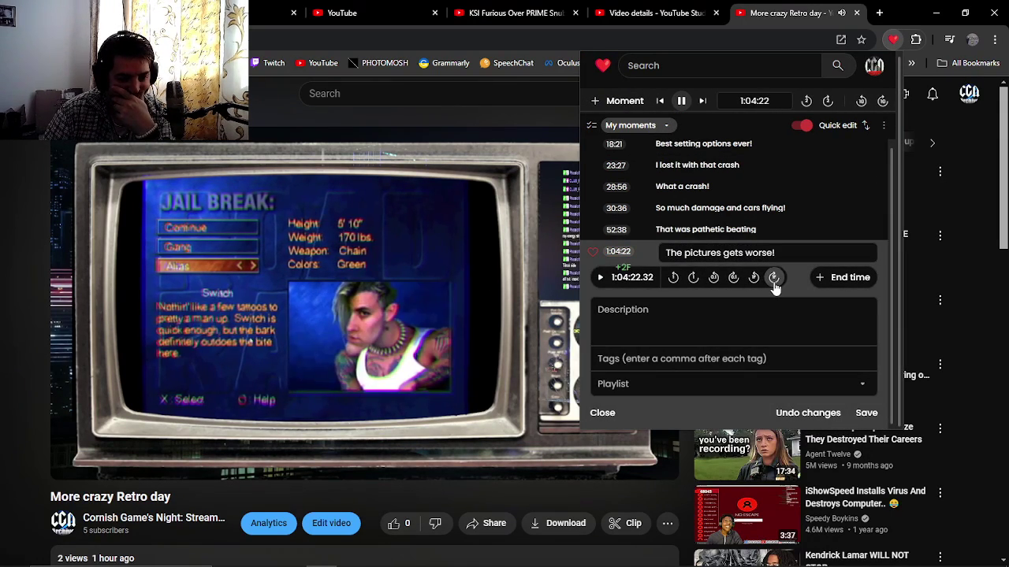
left_click(774, 278)
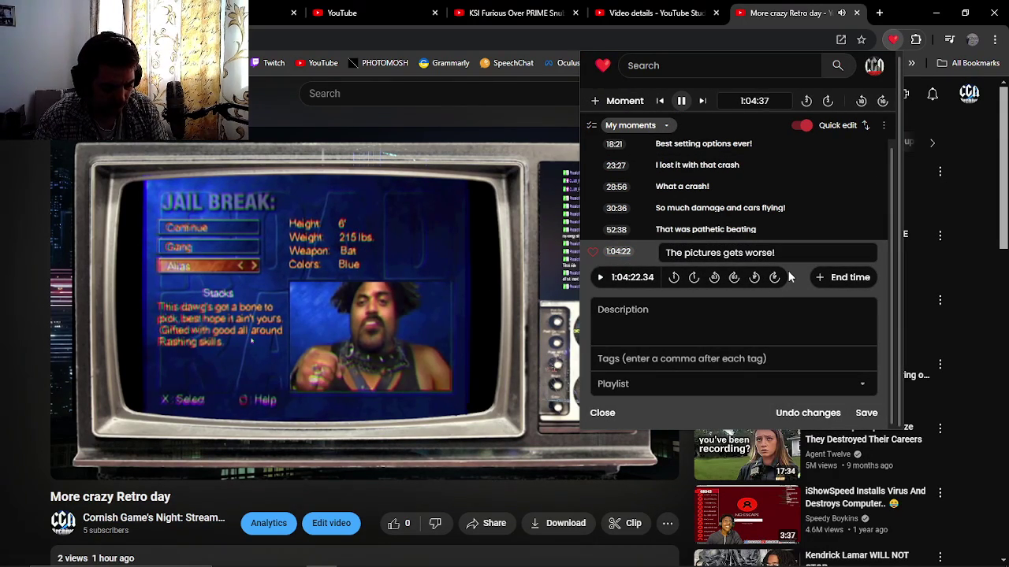
- Set its end time to 1:05:07, tag it games, add it to Every moments on CGN streams, and save
left_click(849, 277)
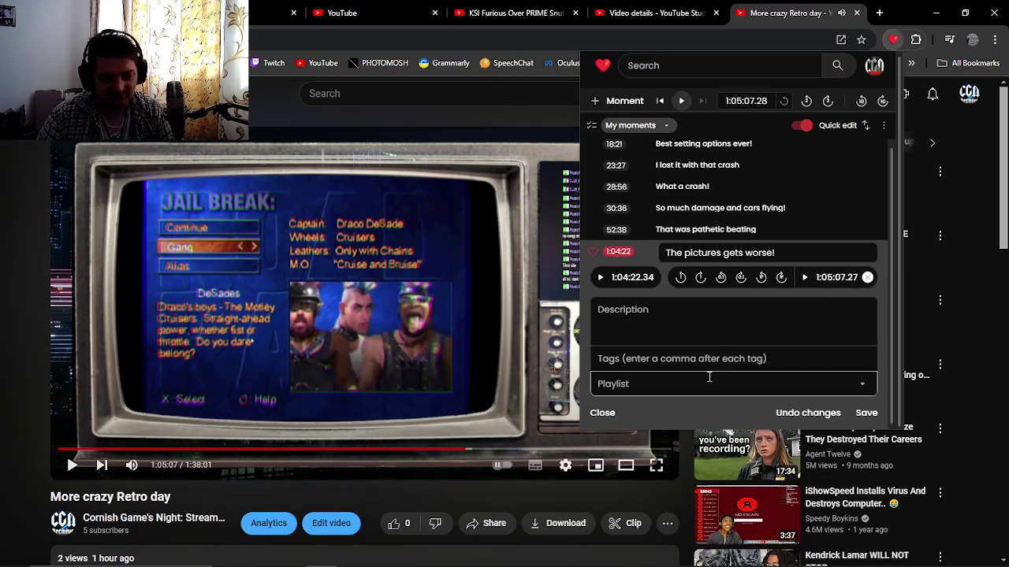
left_click(681, 359)
type("games")
left_click(733, 384)
left_click(676, 118)
left_click(800, 341)
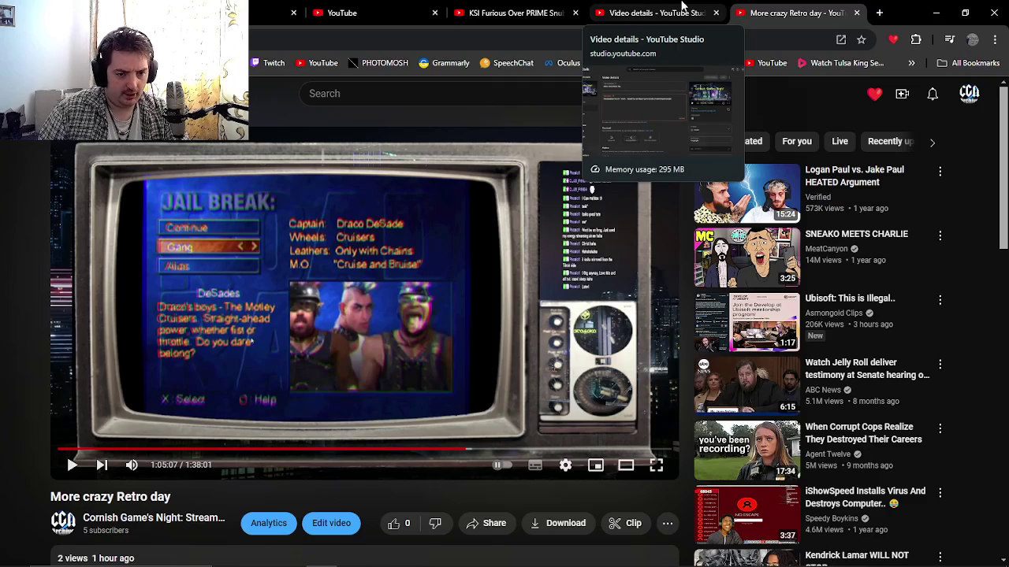
- Close the duplicate video and Video details tabs, then open the channel's Every moments on CGN streams playlist
left_click(681, 12)
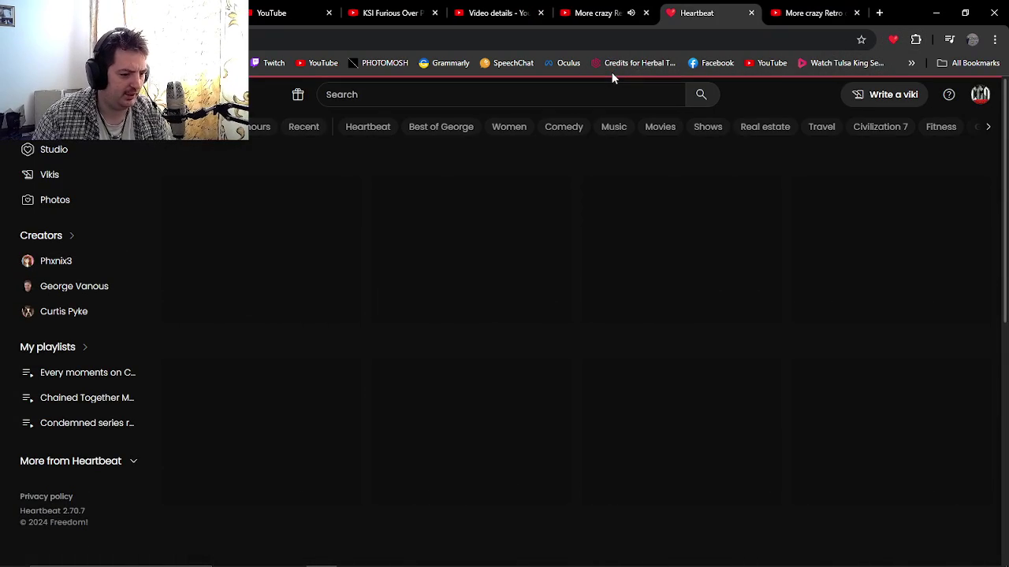
left_click(646, 14)
left_click(542, 12)
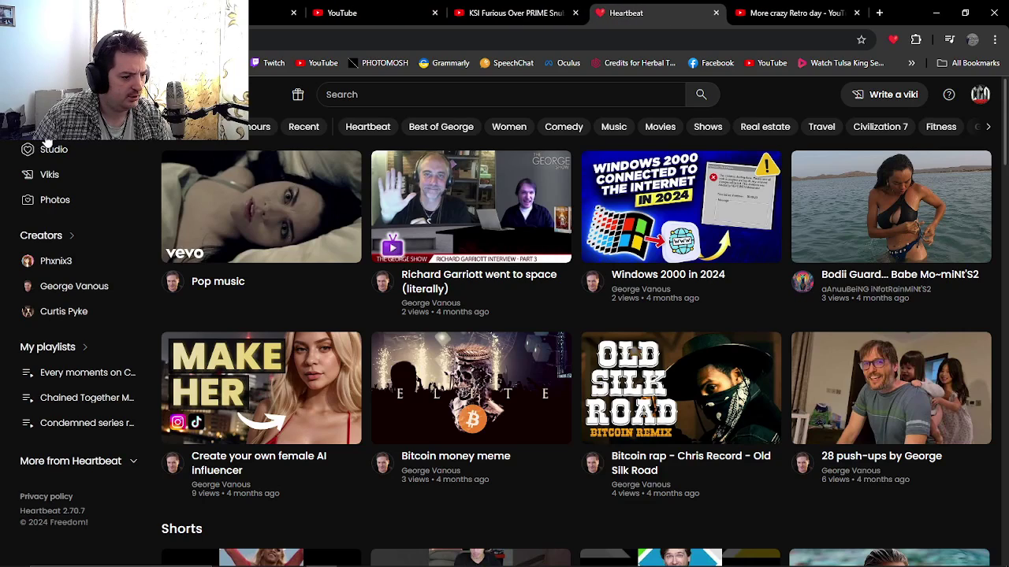
left_click(115, 128)
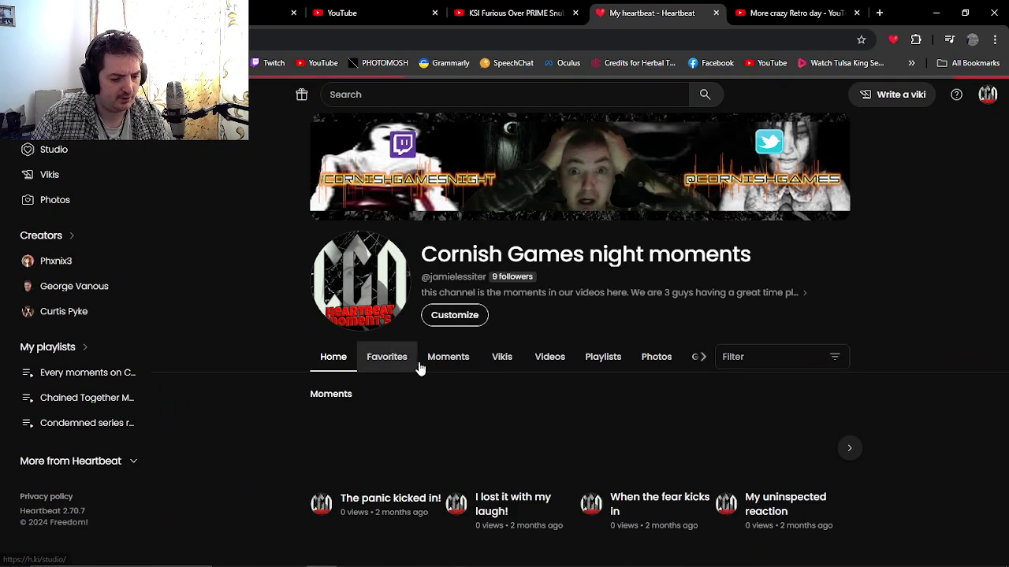
left_click(666, 359)
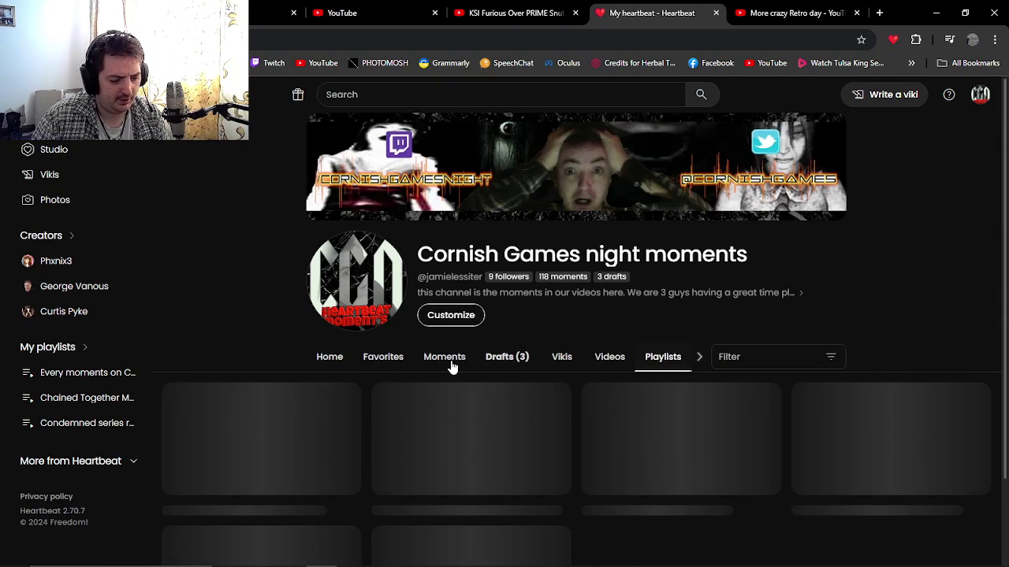
left_click(303, 428)
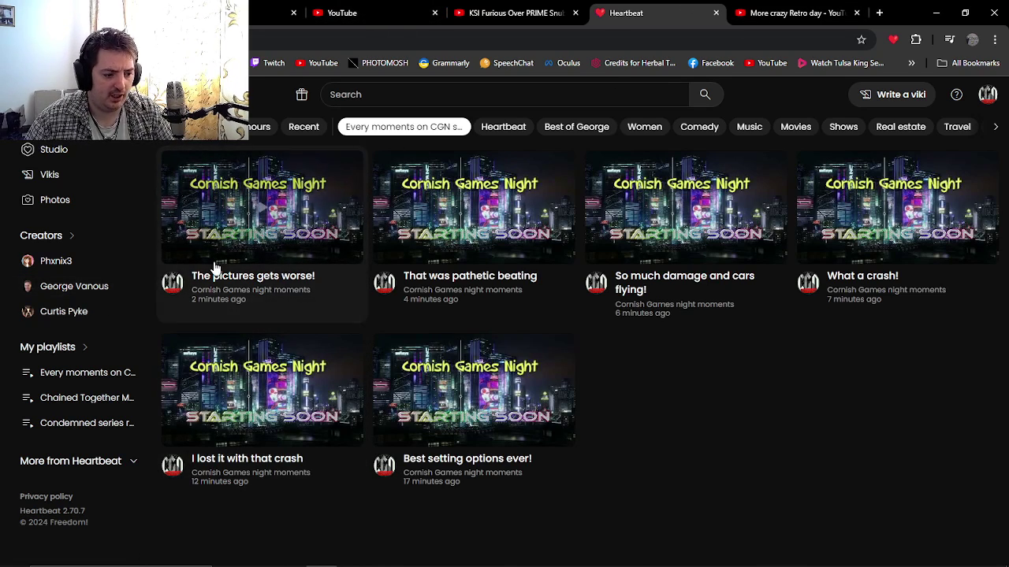
mouse_move(262, 237)
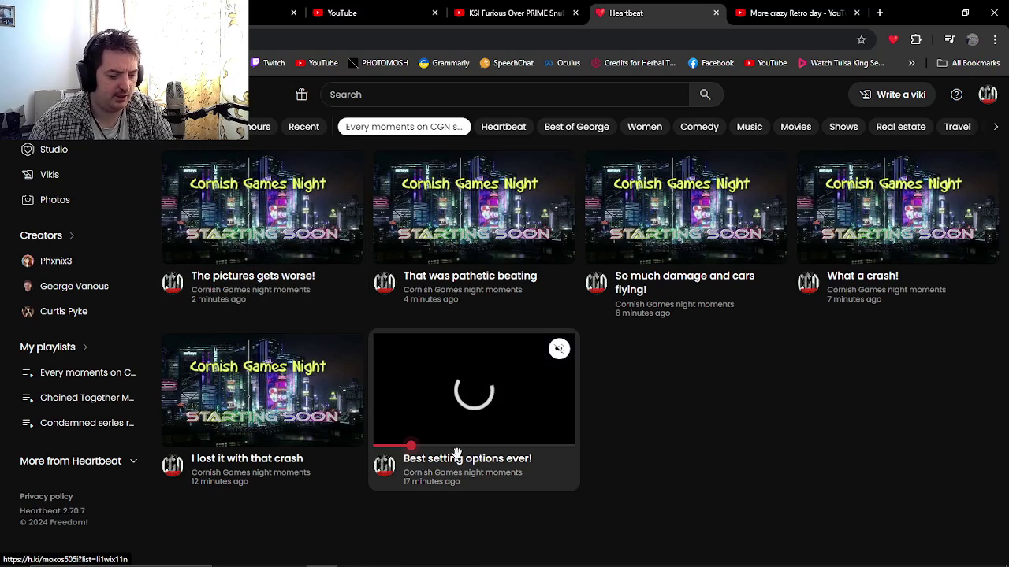
mouse_move(473, 391)
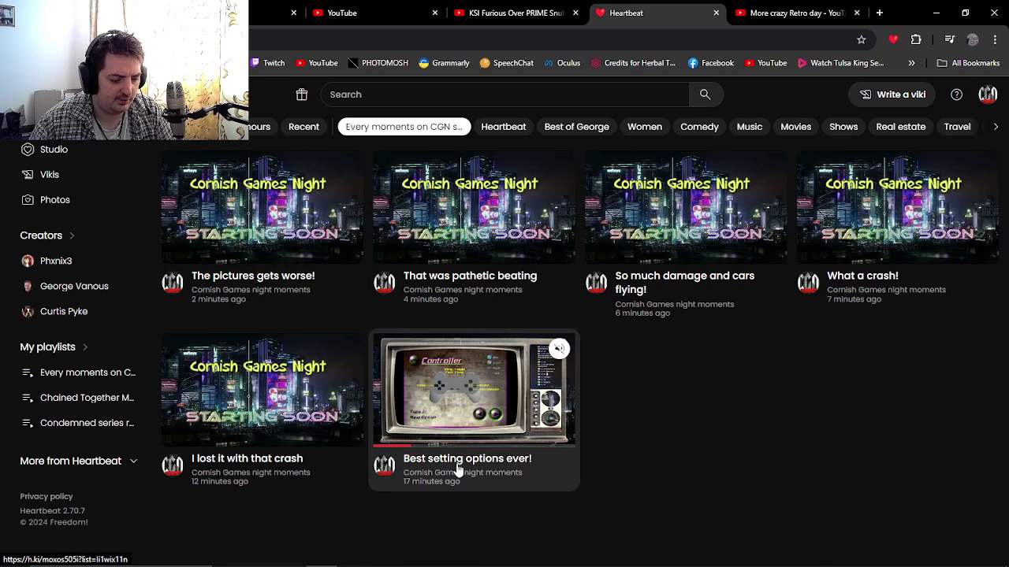
- Play the 'Best setting options ever!' moment, then switch the list to Community moments
left_click(458, 471)
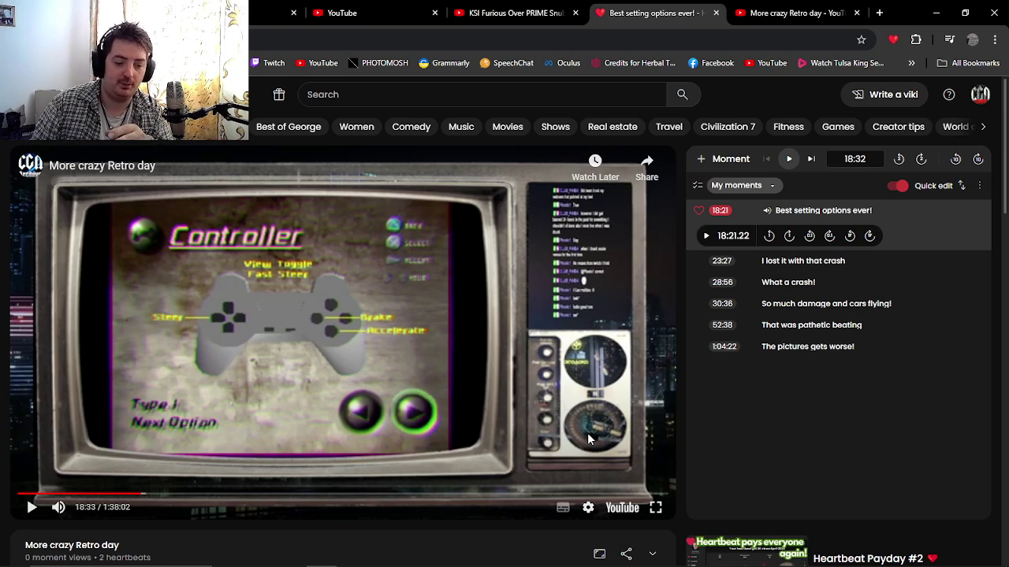
key("Right")
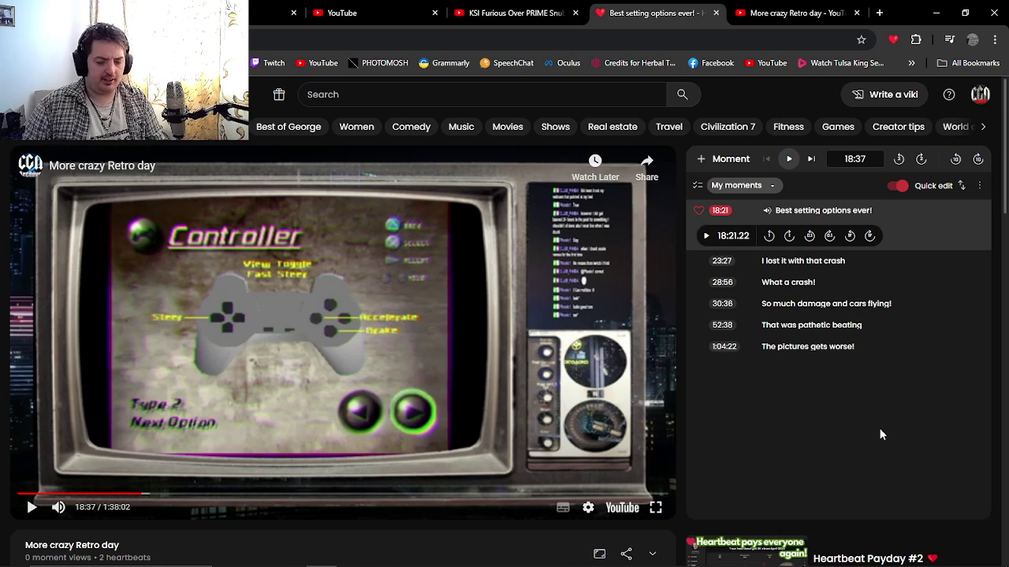
left_click(771, 192)
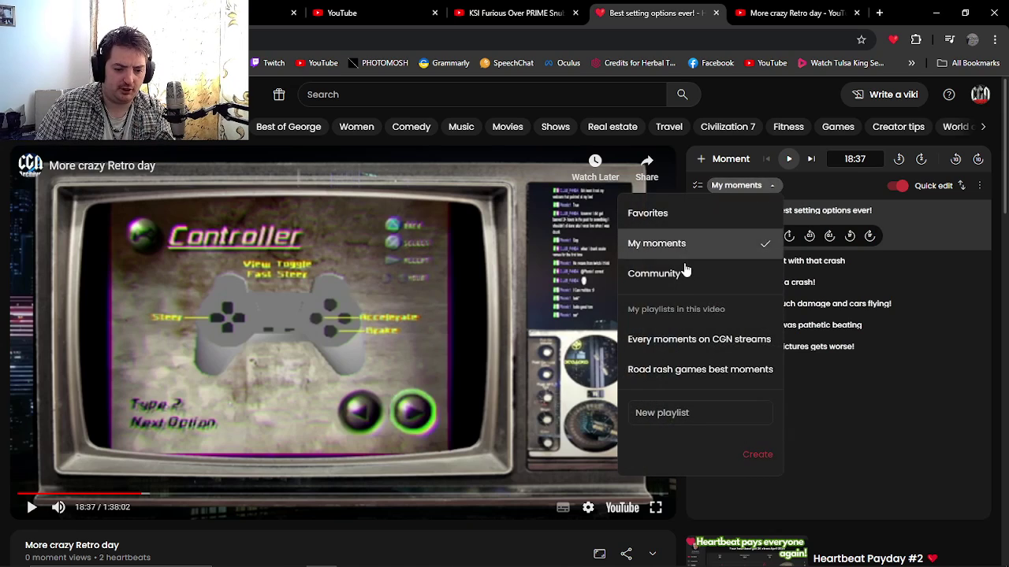
left_click(686, 272)
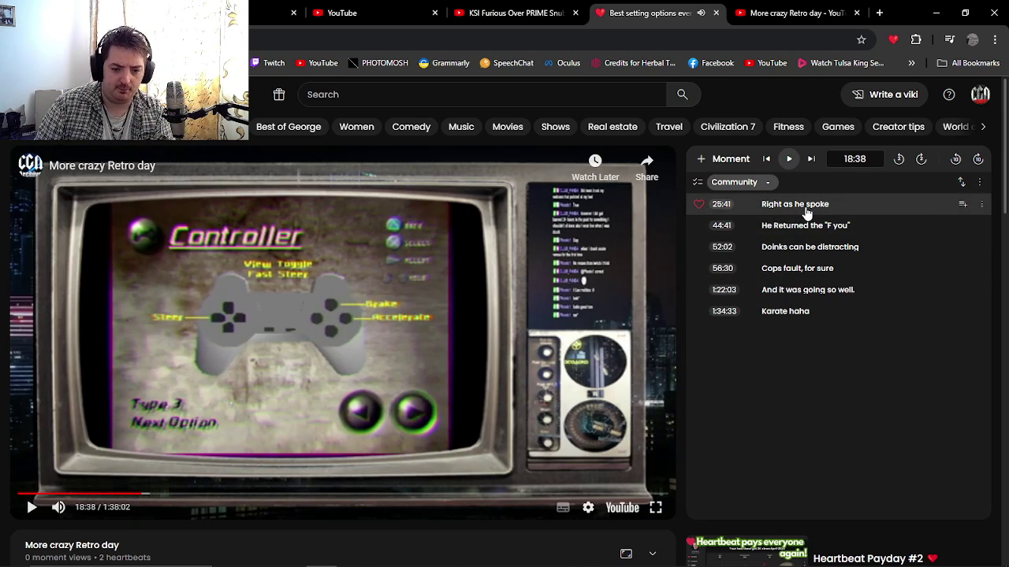
- Play the community moments 'Right as he spoke', 'He Returned the "F you"' and 'Doinks can be distracting'
left_click(805, 208)
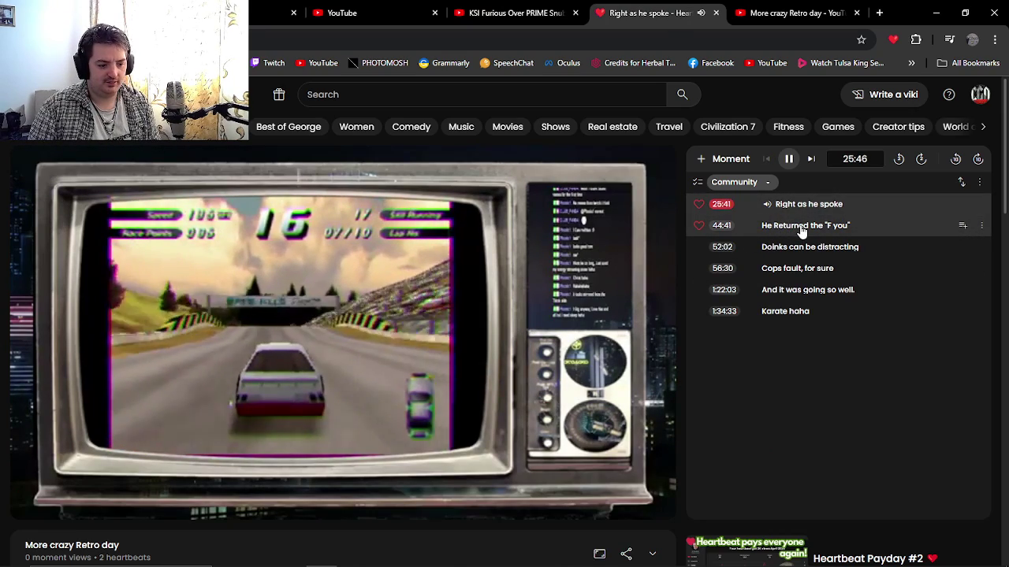
left_click(803, 228)
left_click(436, 336)
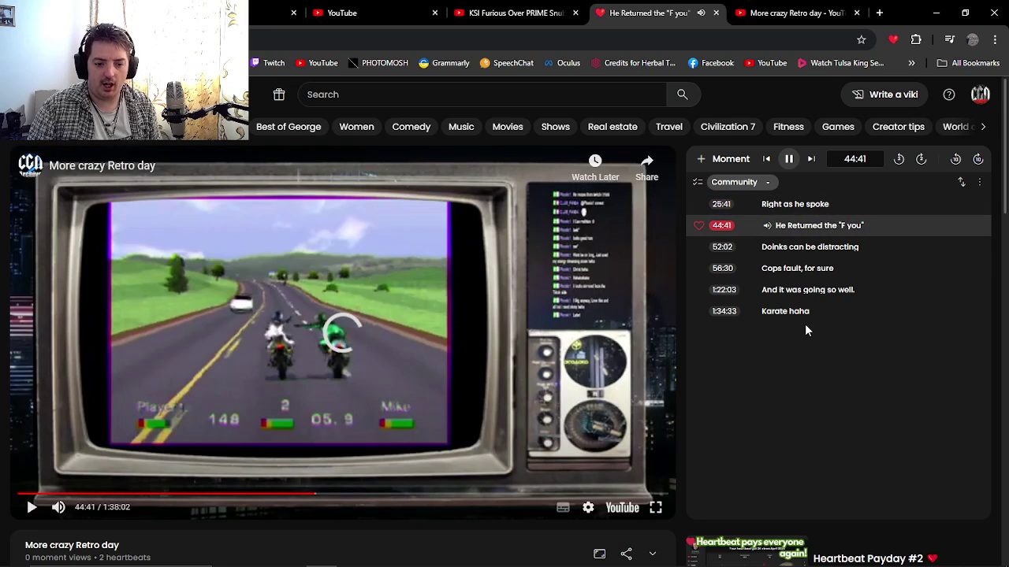
scroll(473, 315, "down", 2)
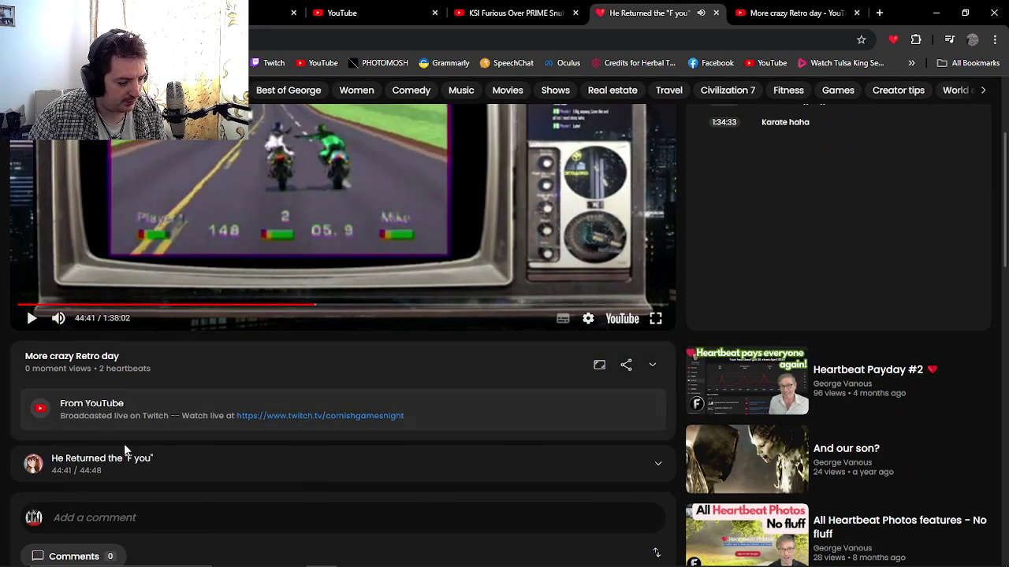
scroll(614, 428, "up", 2)
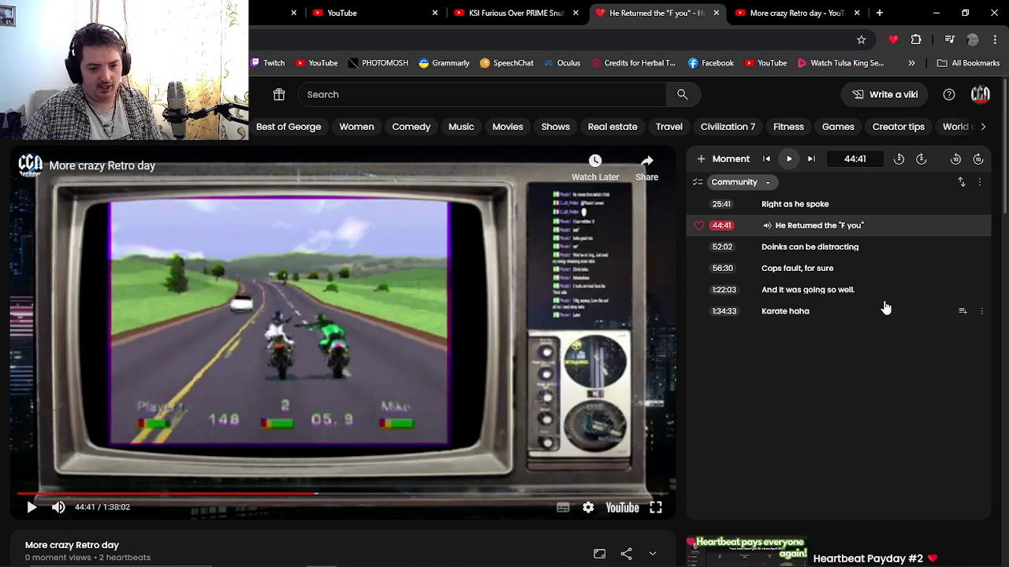
mouse_move(812, 247)
left_click(794, 251)
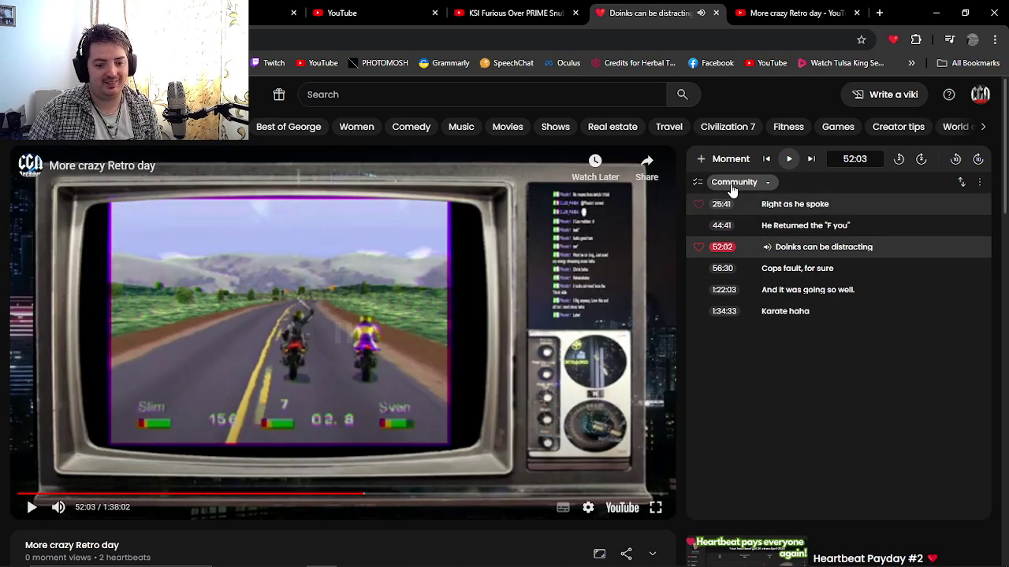
- Toggle the moment list to My moments and back to Community
left_click(733, 183)
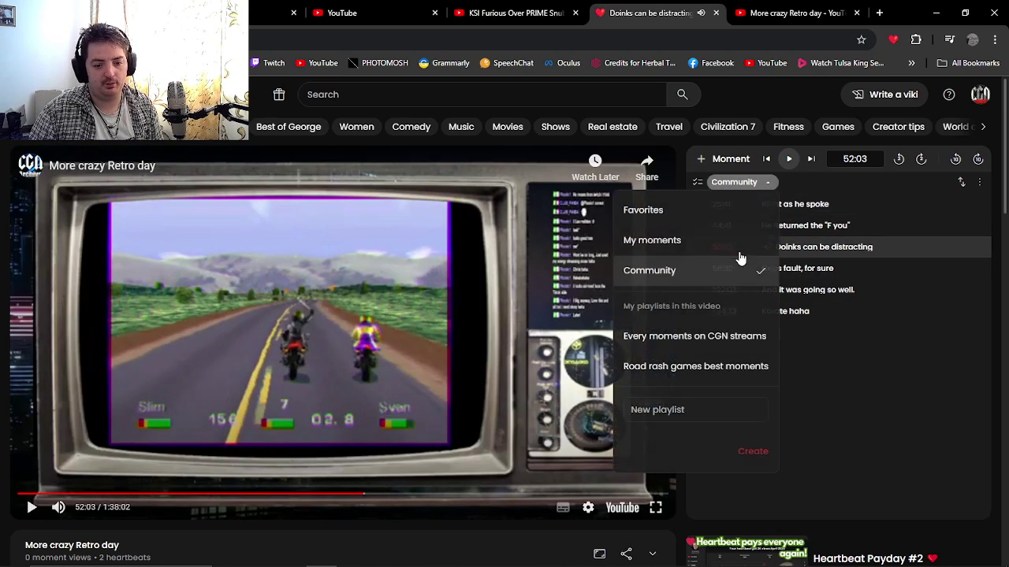
left_click(656, 240)
left_click(737, 185)
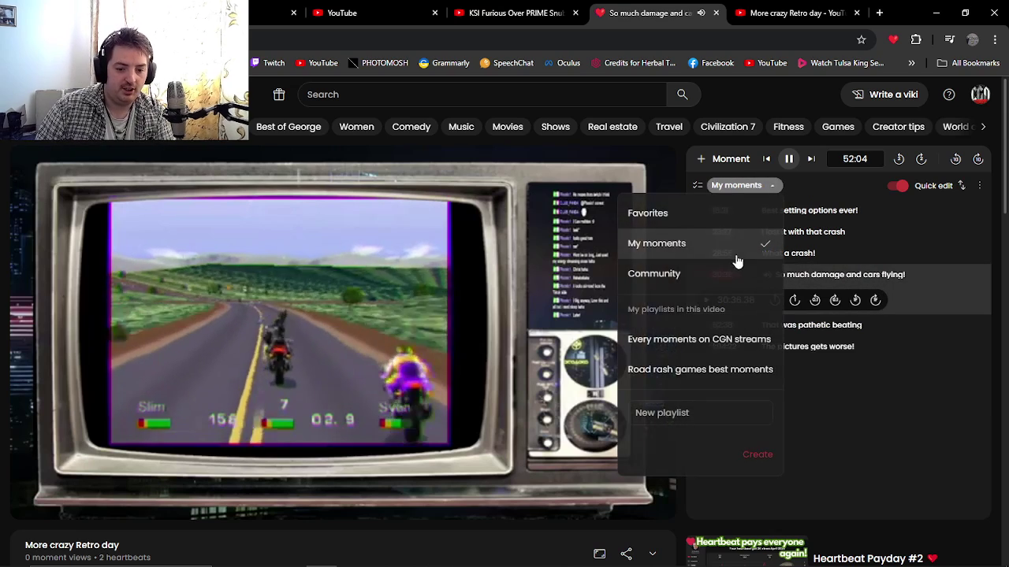
left_click(686, 274)
mouse_move(339, 331)
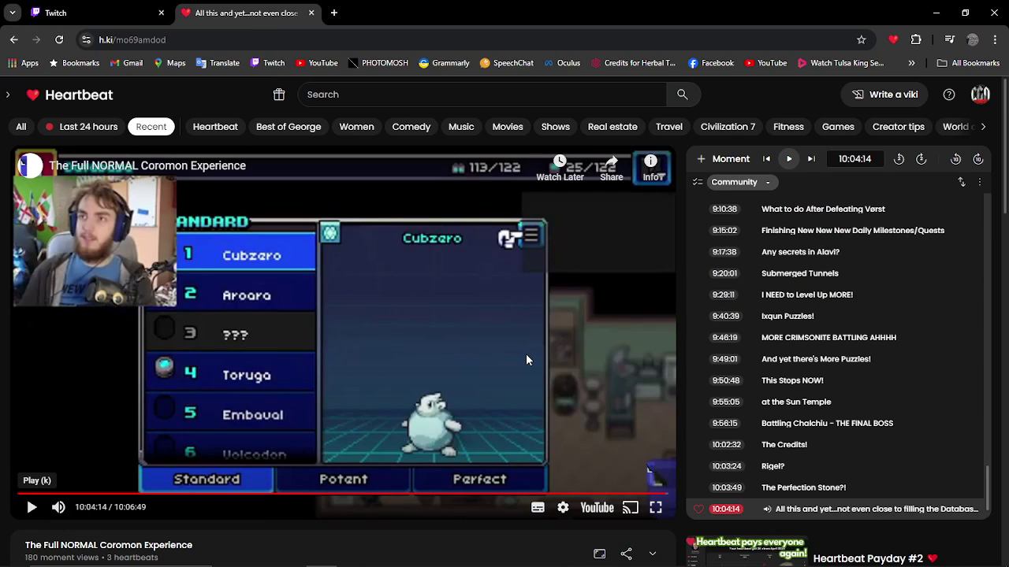
- Scroll the Coromon video's long community moments list up to the top
scroll(828, 354, "up", 3)
scroll(723, 202, "up", 3)
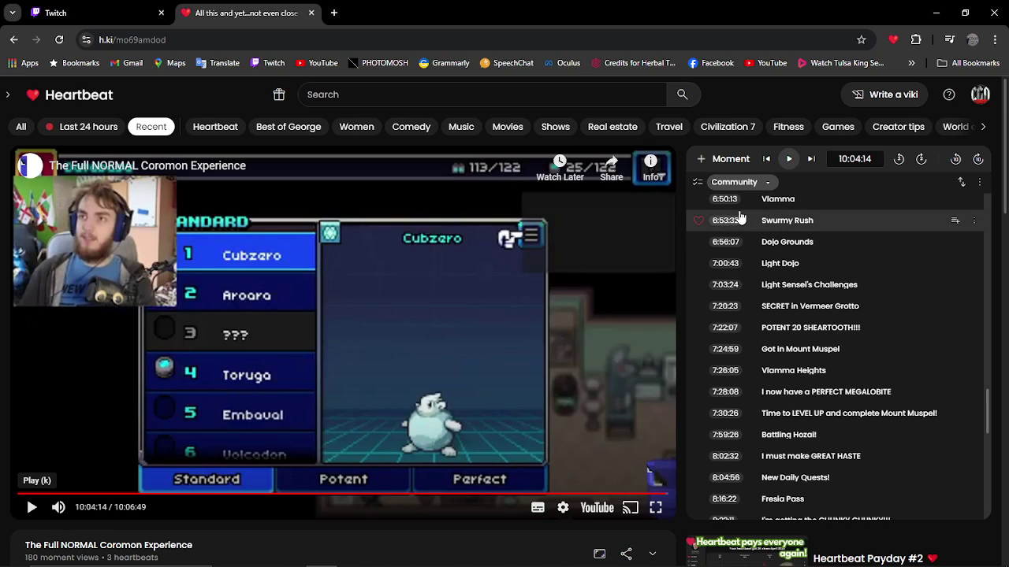
scroll(739, 216, "up", 2)
scroll(740, 216, "up", 1)
scroll(739, 216, "up", 2)
scroll(749, 197, "up", 3)
mouse_move(800, 260)
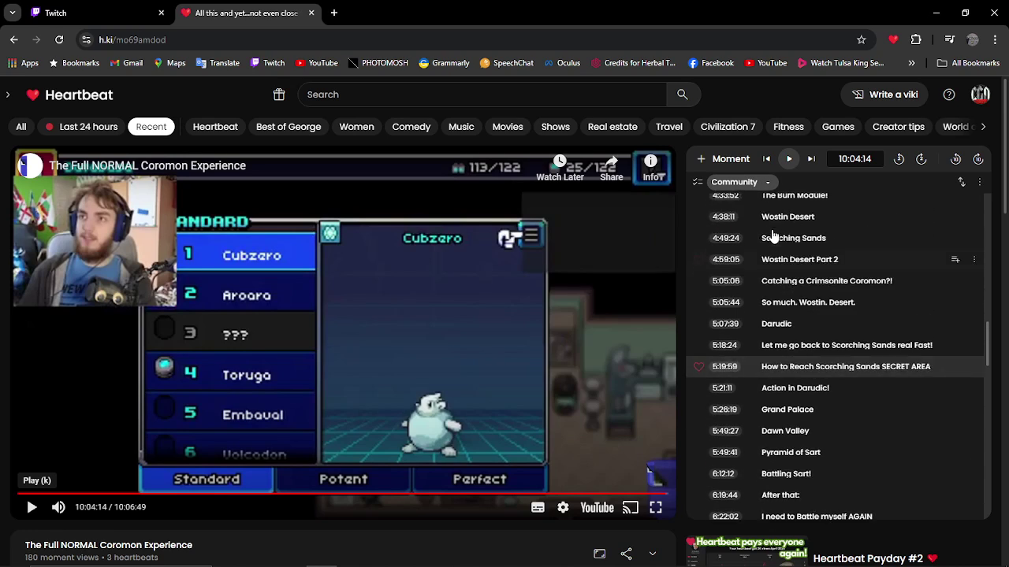
scroll(761, 186, "up", 2)
scroll(761, 187, "up", 10)
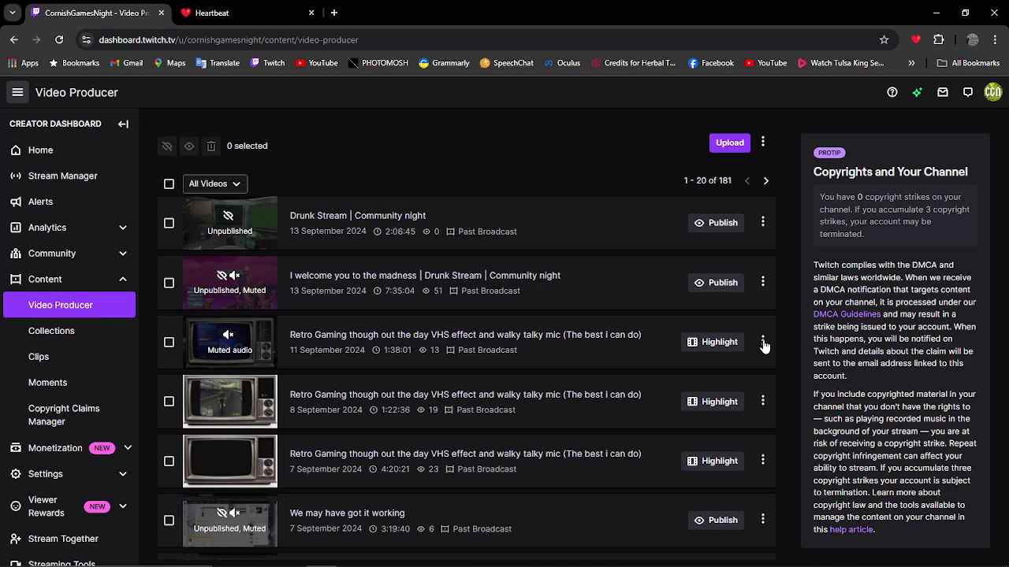
- Open the options menu on the 11 September Retro Gaming broadcast in Video Producer
left_click(763, 343)
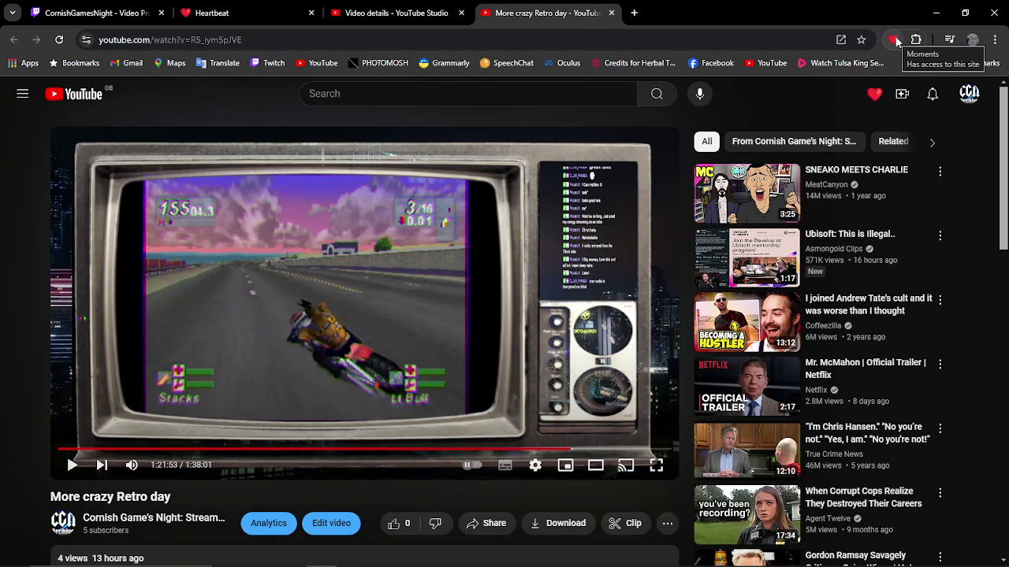
left_click(895, 39)
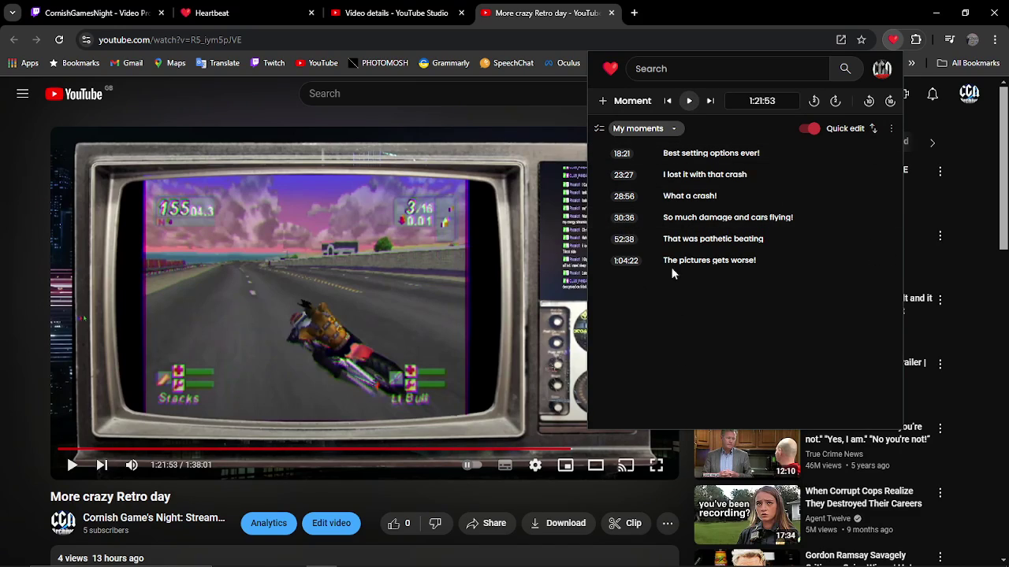
left_click(657, 131)
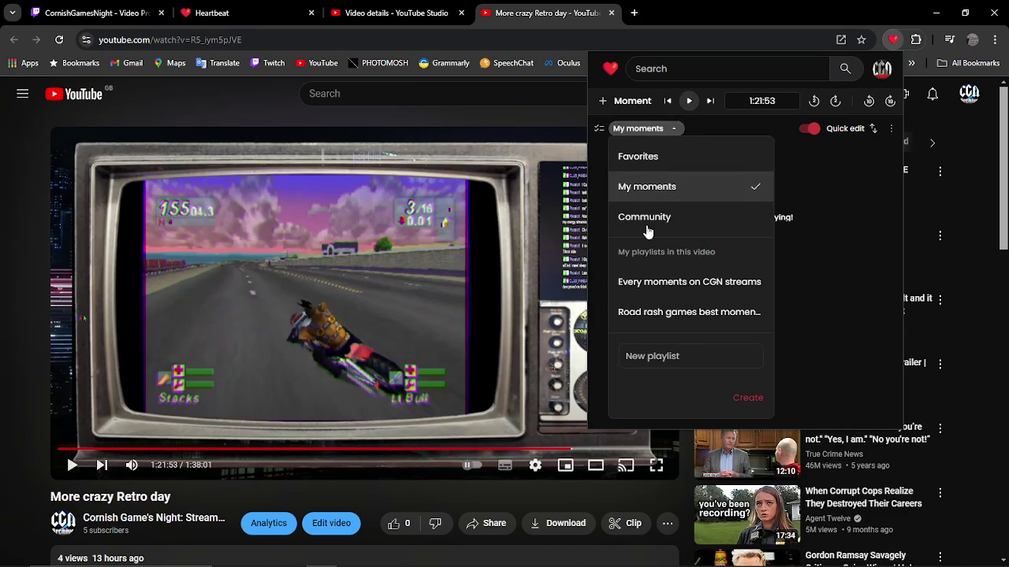
left_click(644, 226)
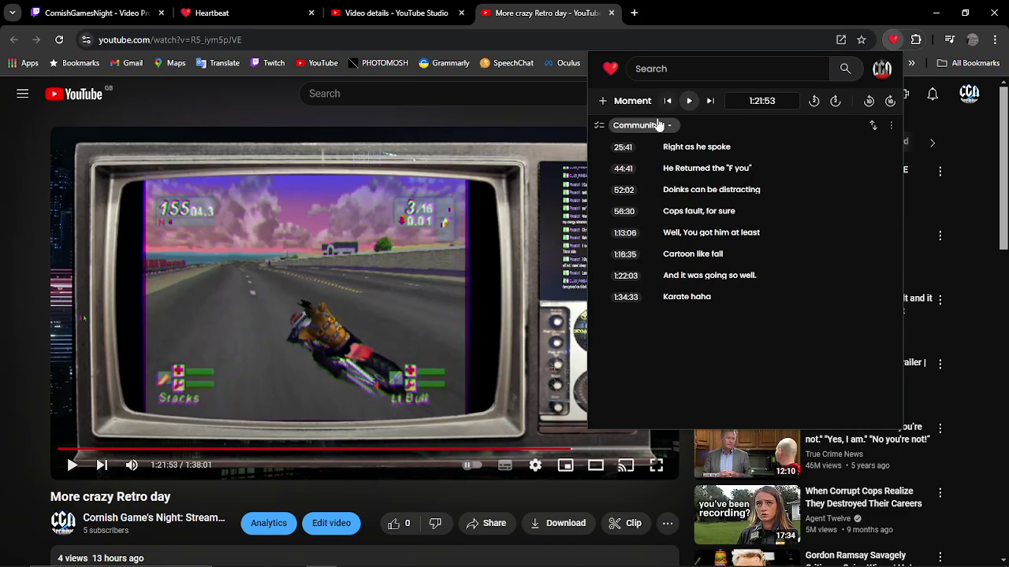
left_click(411, 117)
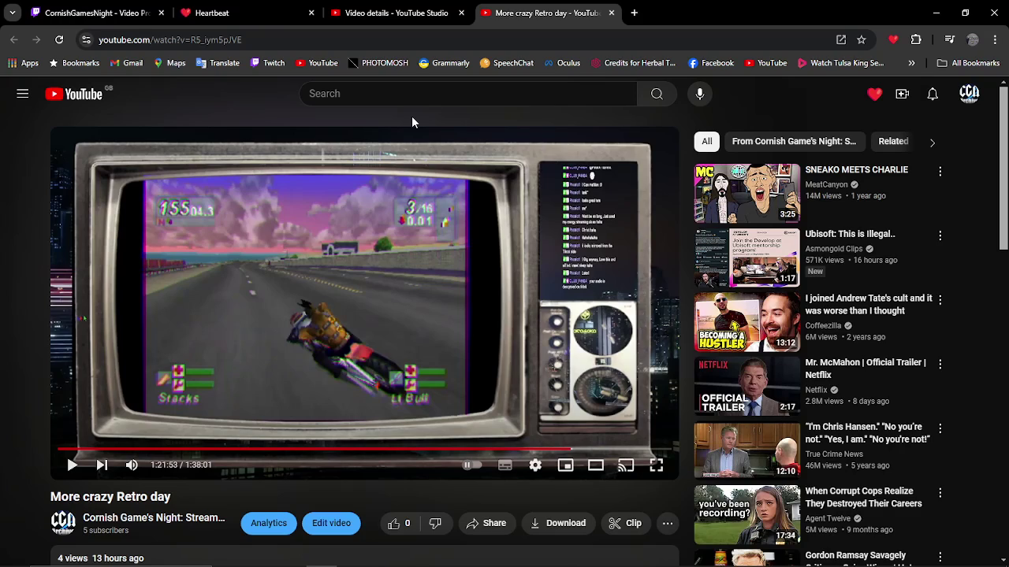